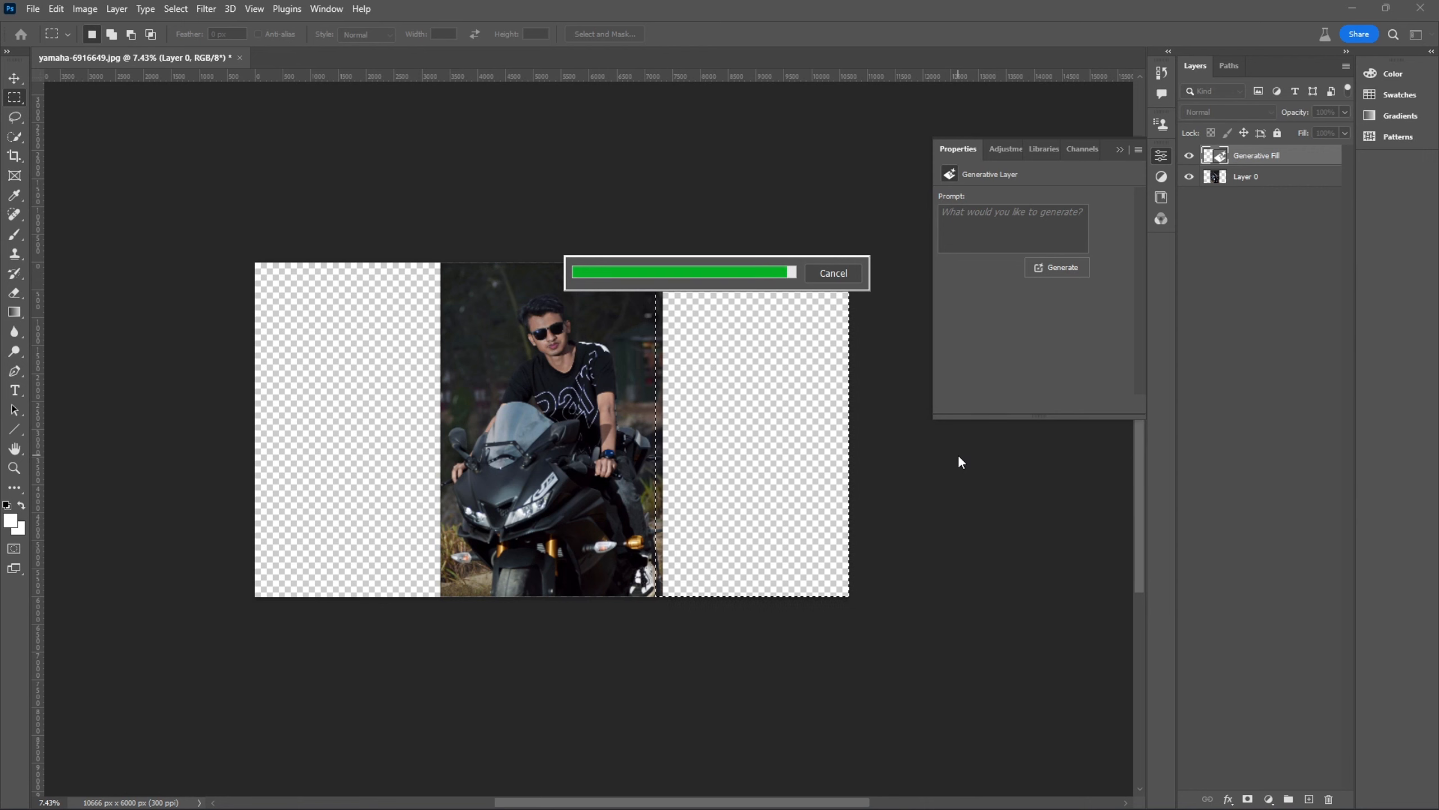
# Compare the generated variations for the photo's right-hand extension and choose the second one.
pyautogui.click(1008, 329)
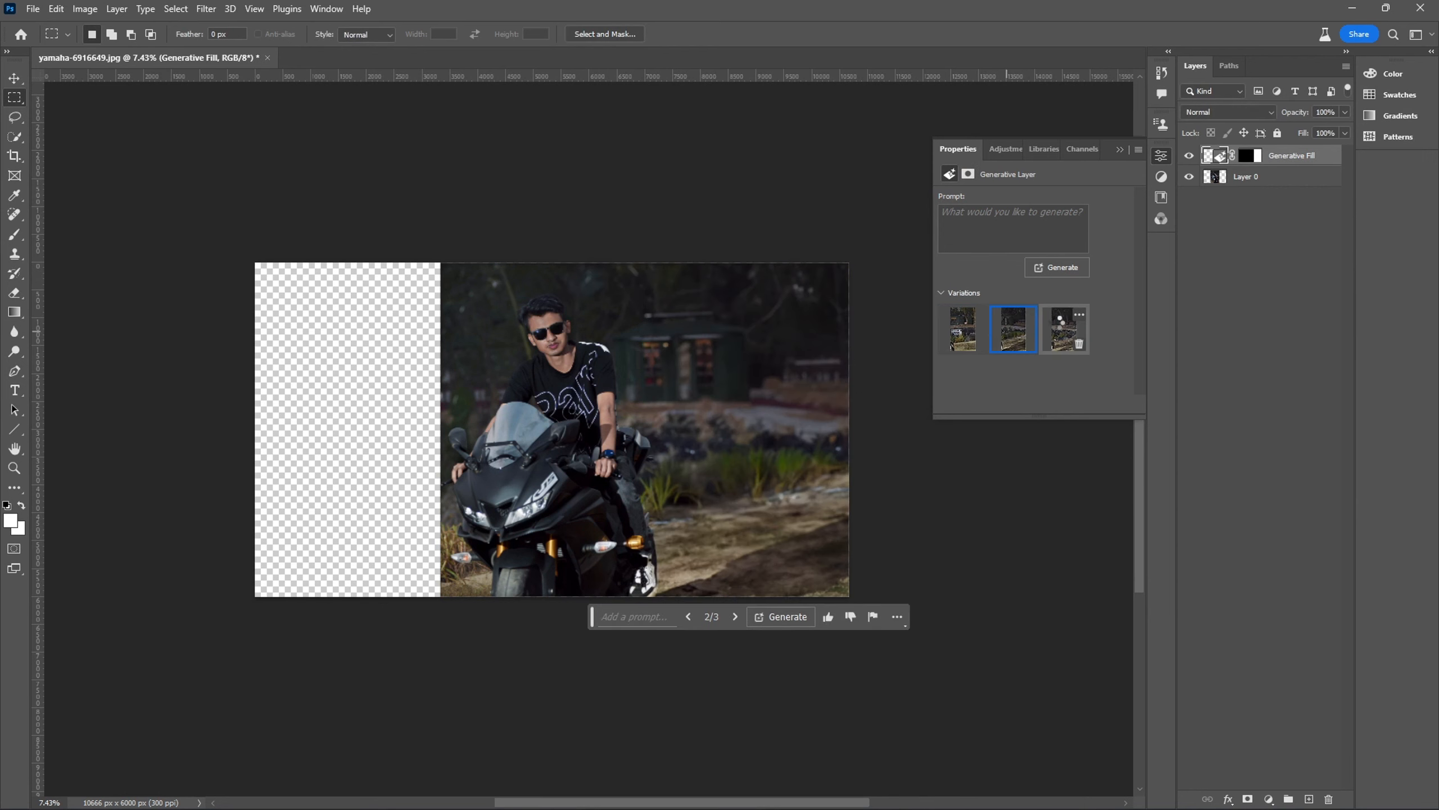
pyautogui.click(1064, 329)
pyautogui.click(963, 329)
pyautogui.click(1008, 329)
pyautogui.click(1064, 328)
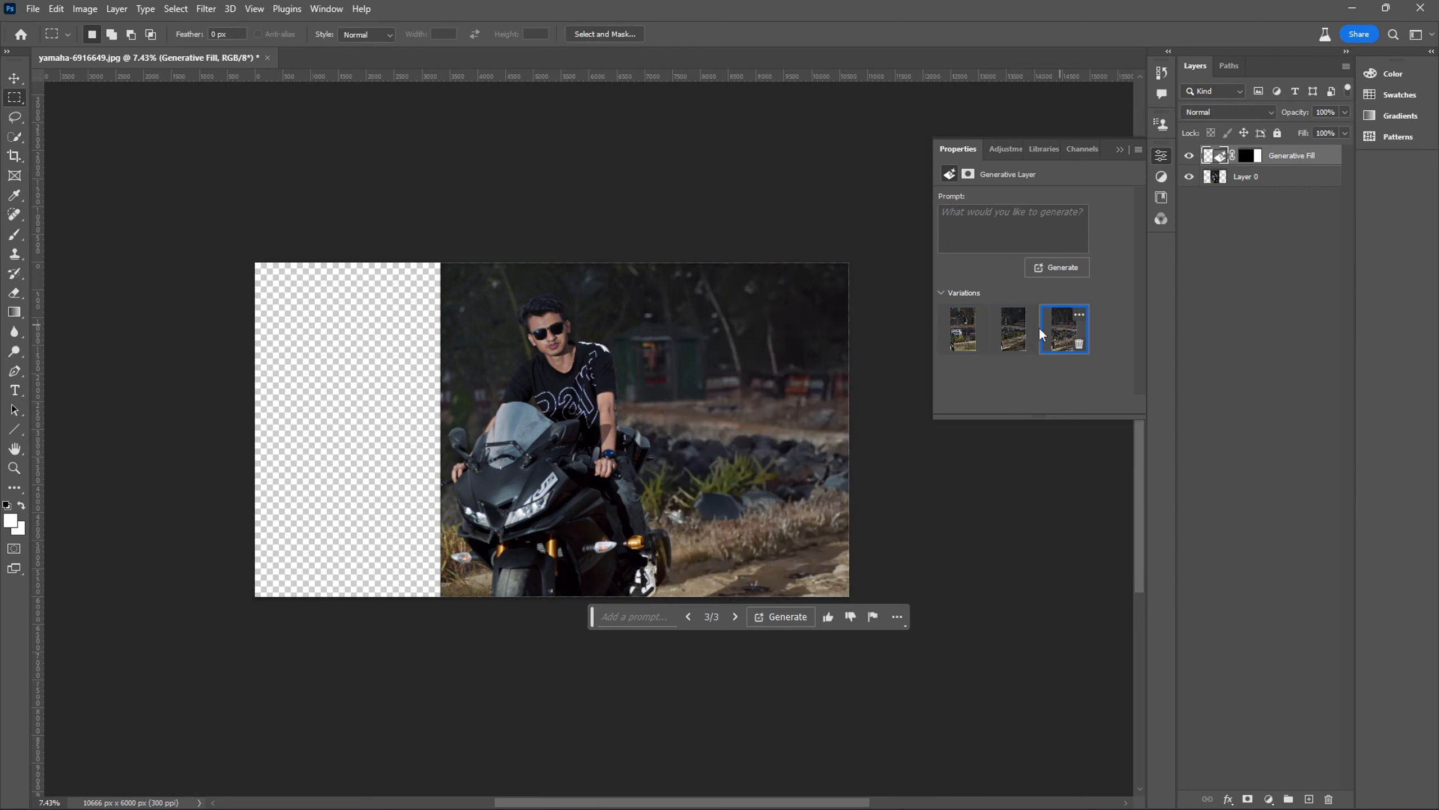
pyautogui.click(1008, 329)
# Fill the blank area left of the rider, slightly overlapping the photo, using Generative Fill without a prompt and choose the first variation.
pyautogui.moveTo(248, 253); pyautogui.dragTo(456, 601)
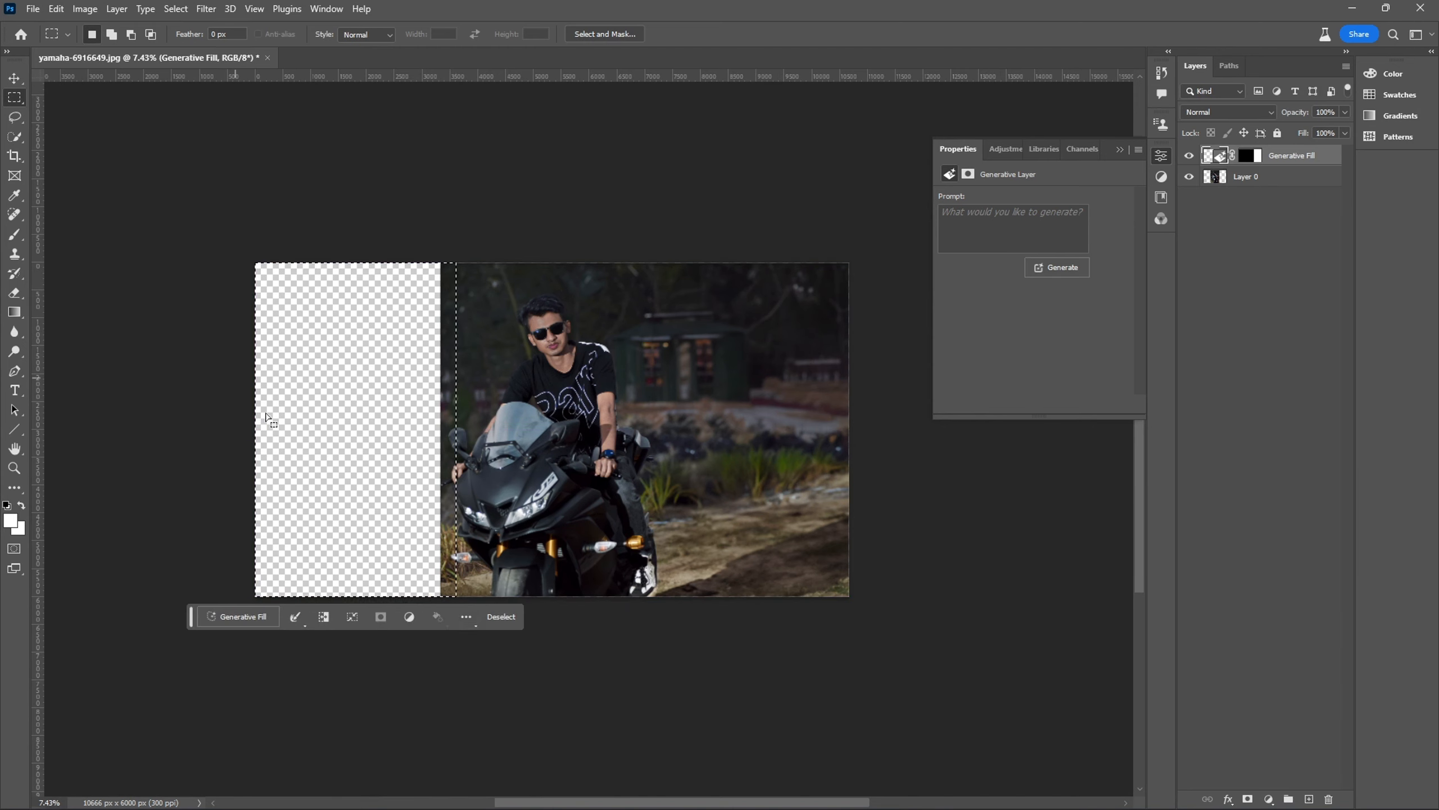
pyautogui.click(256, 618)
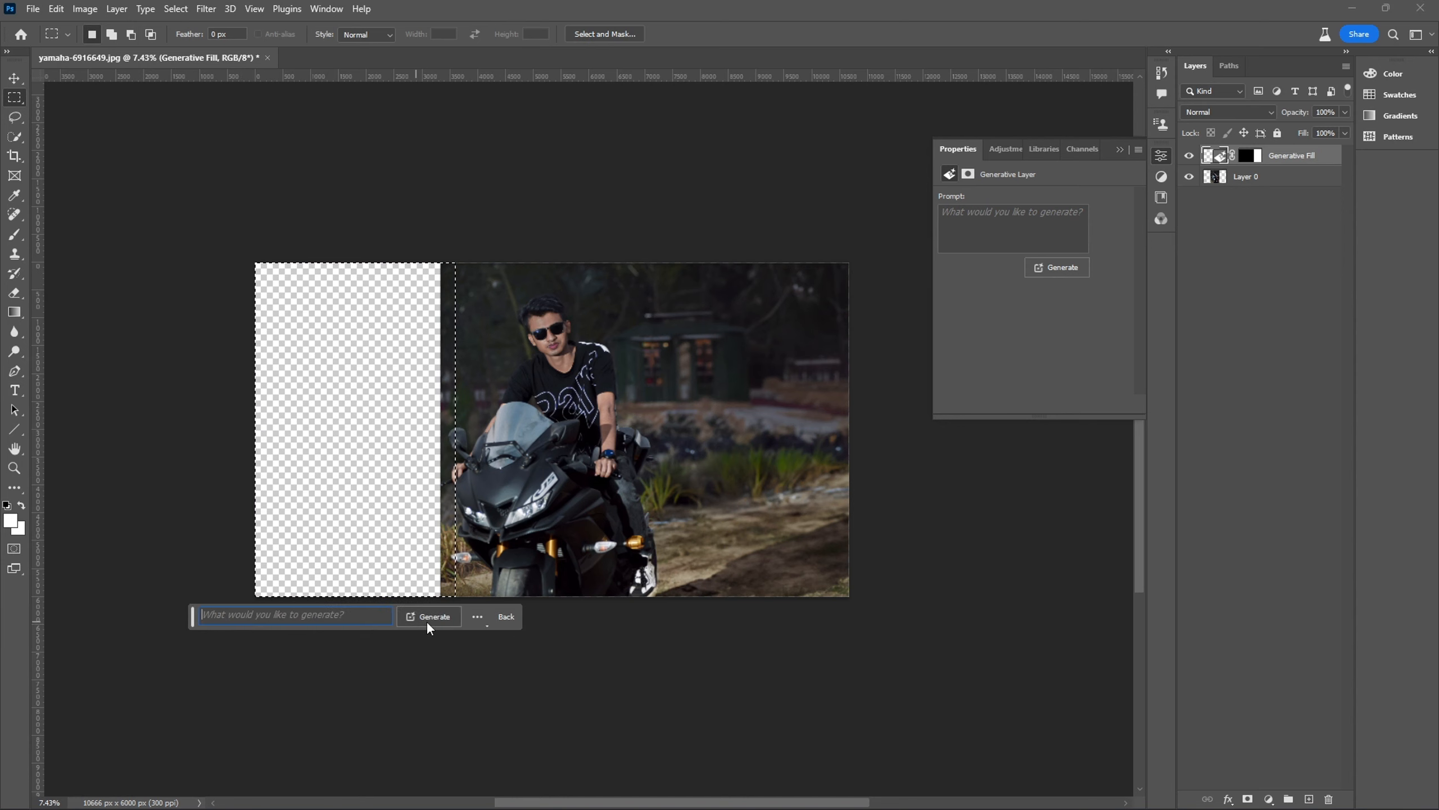
pyautogui.click(427, 620)
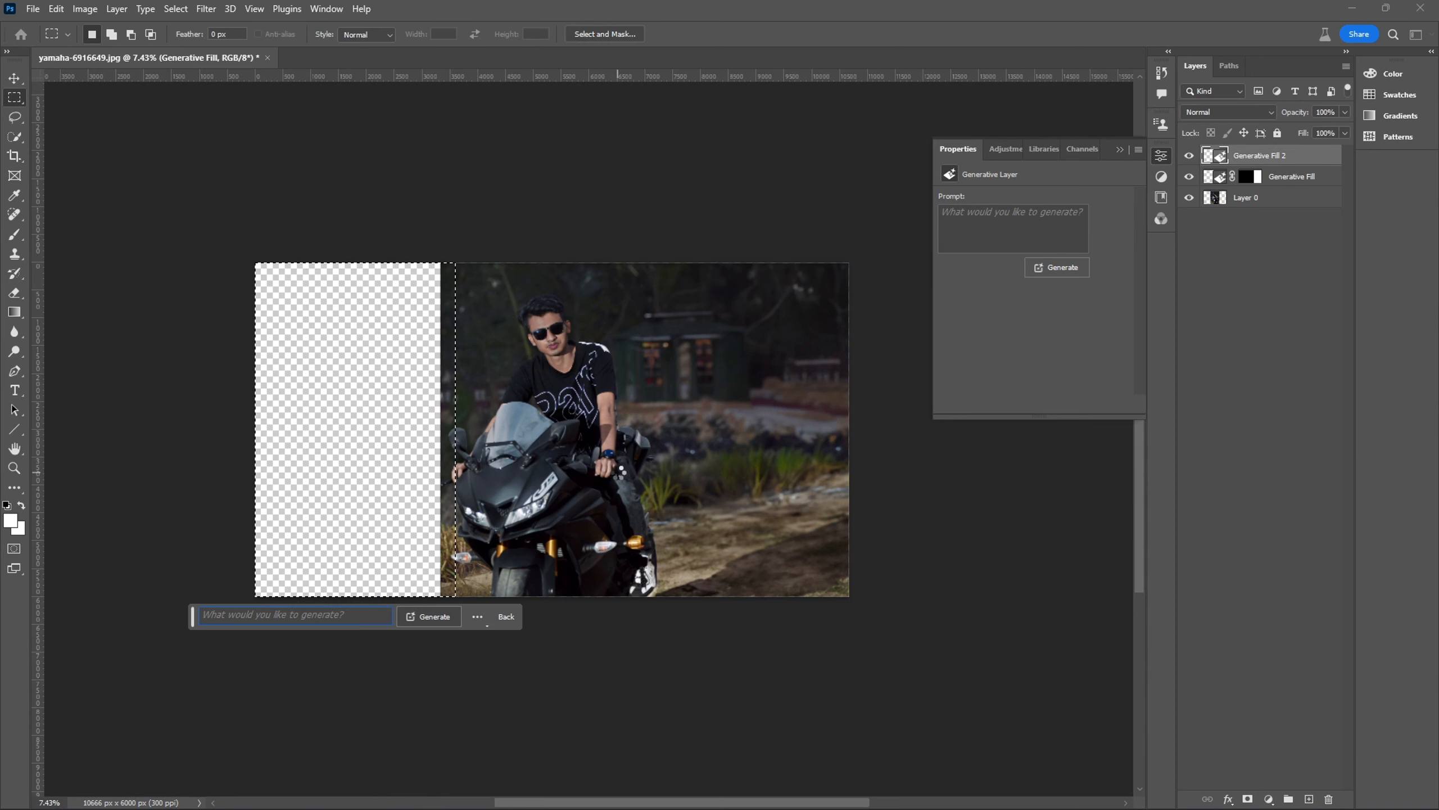
pyautogui.click(1013, 328)
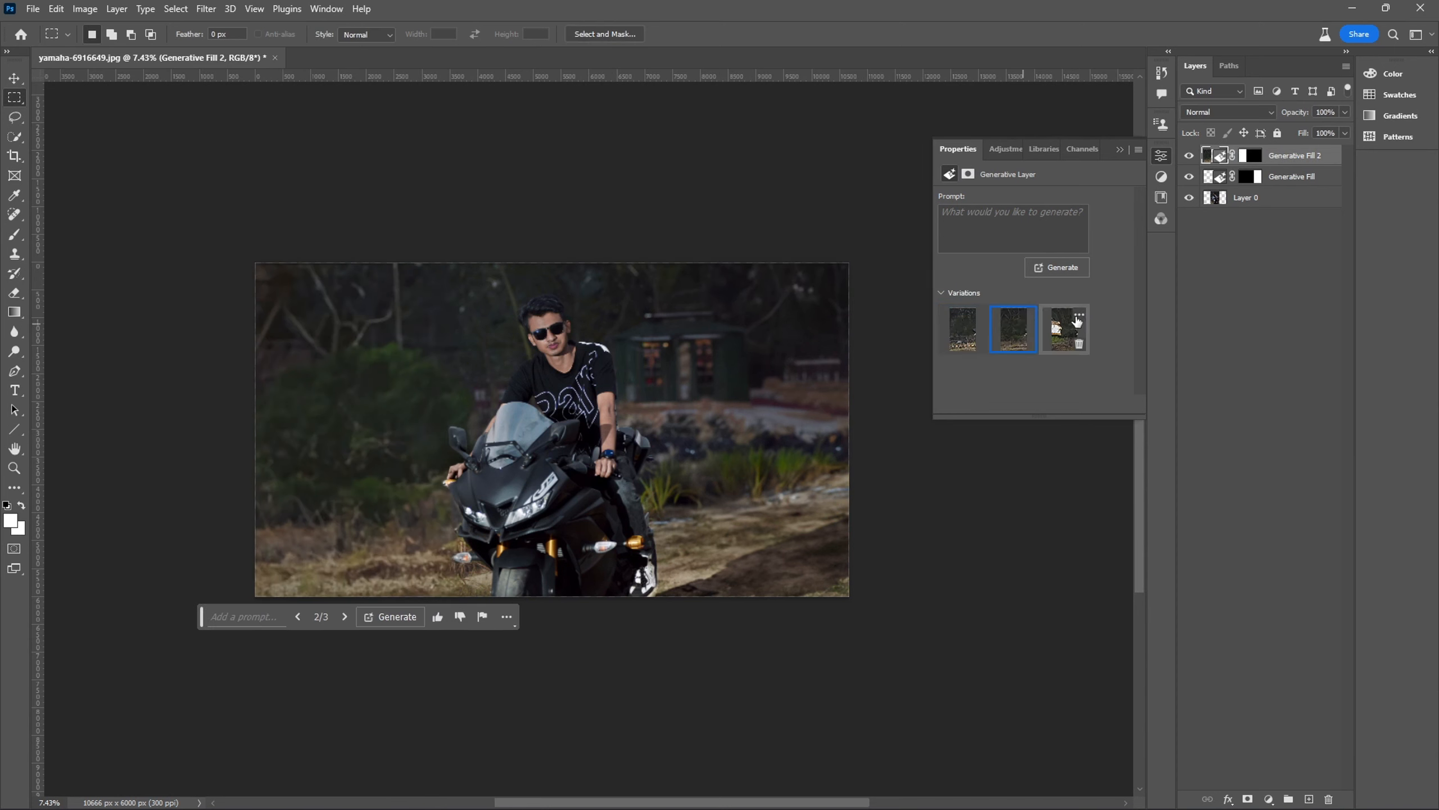
pyautogui.click(1060, 329)
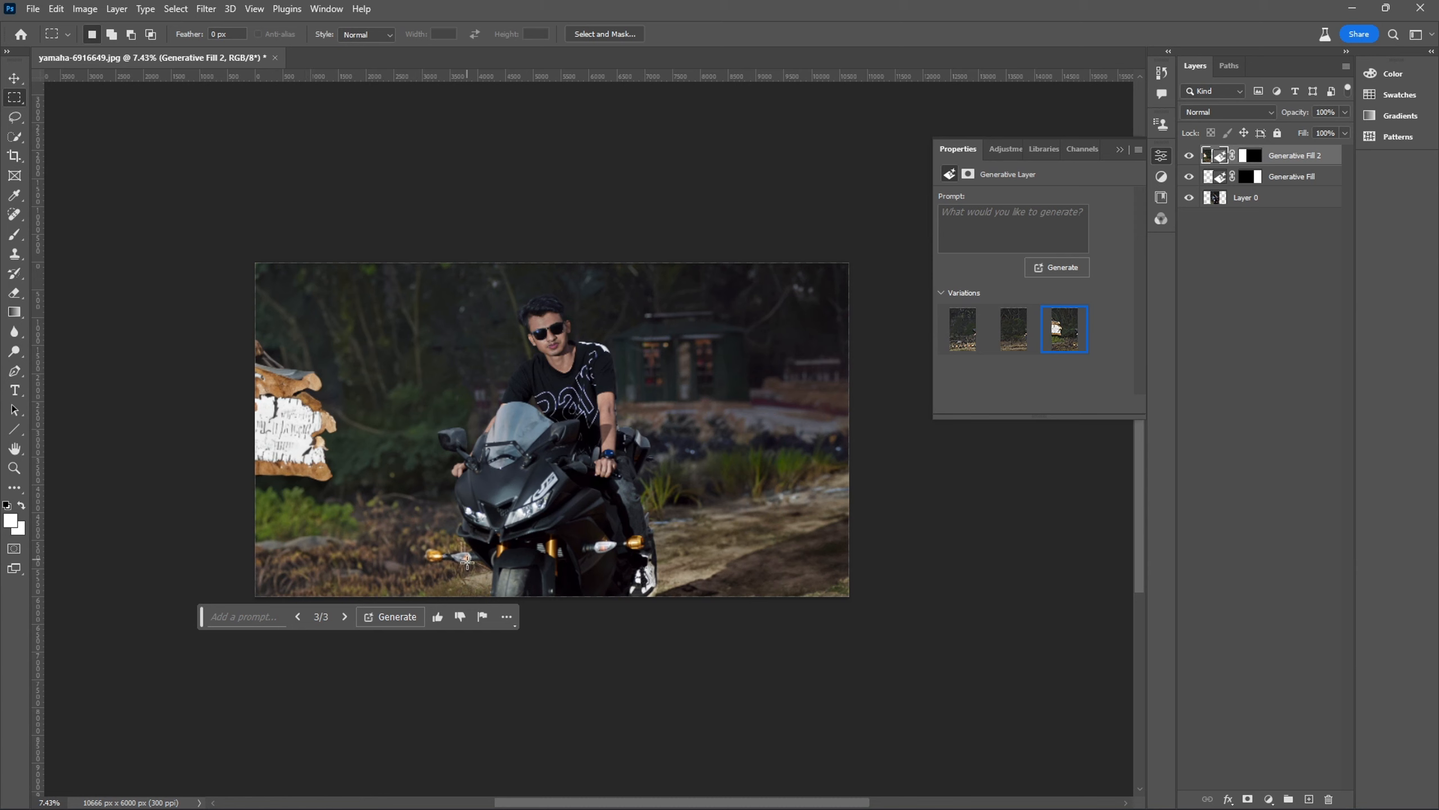
pyautogui.click(963, 334)
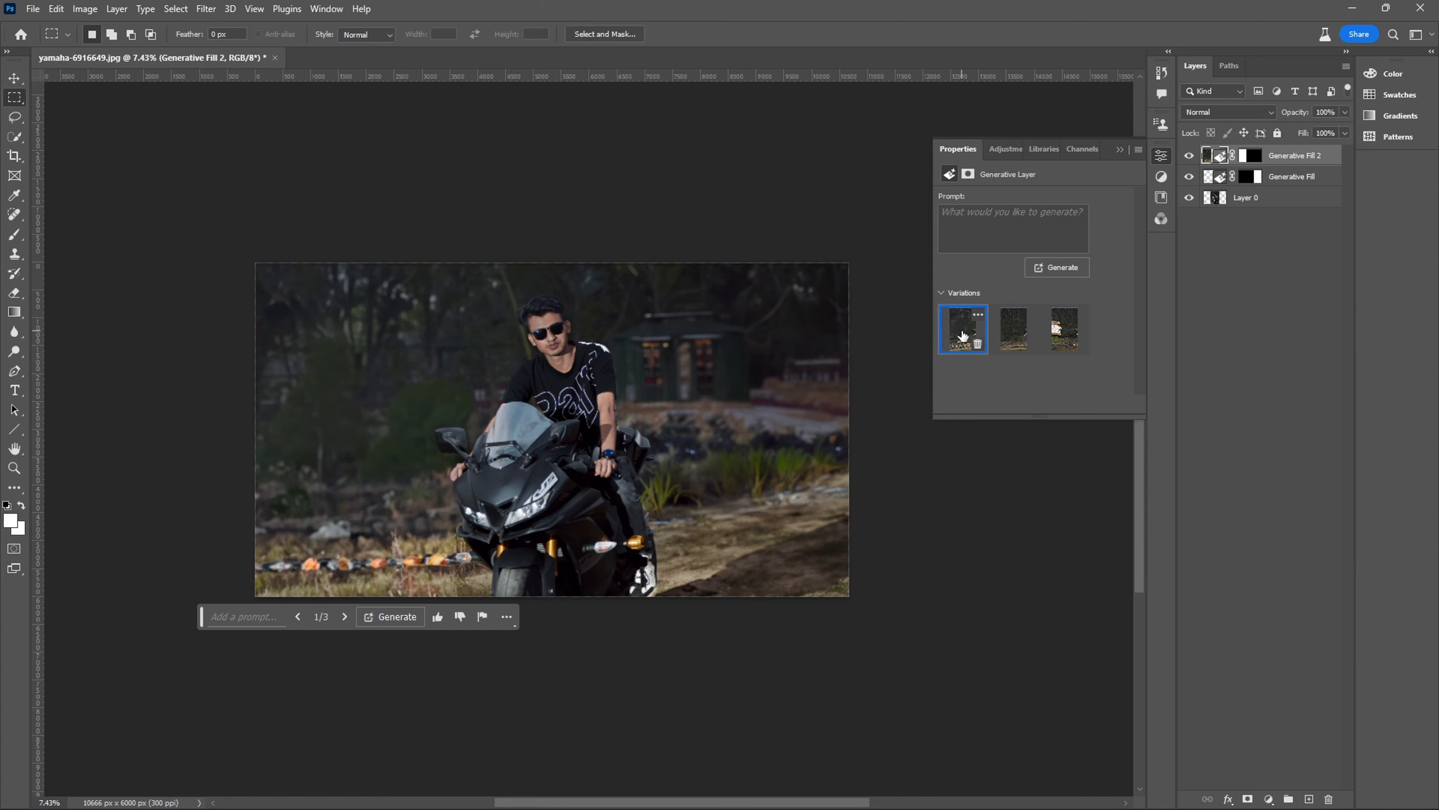
# Marquee the strip of stray lights beside the motorcycle, drop the selection, and generate another set of variations for the left-hand fill.
pyautogui.scroll(3, 316, 517)
pyautogui.moveTo(209, 591)
pyautogui.mouseDown()
pyautogui.moveTo(527, 609)
pyautogui.moveTo(566, 633)
pyautogui.moveTo(212, 574)
pyautogui.moveTo(556, 647)
pyautogui.mouseUp()
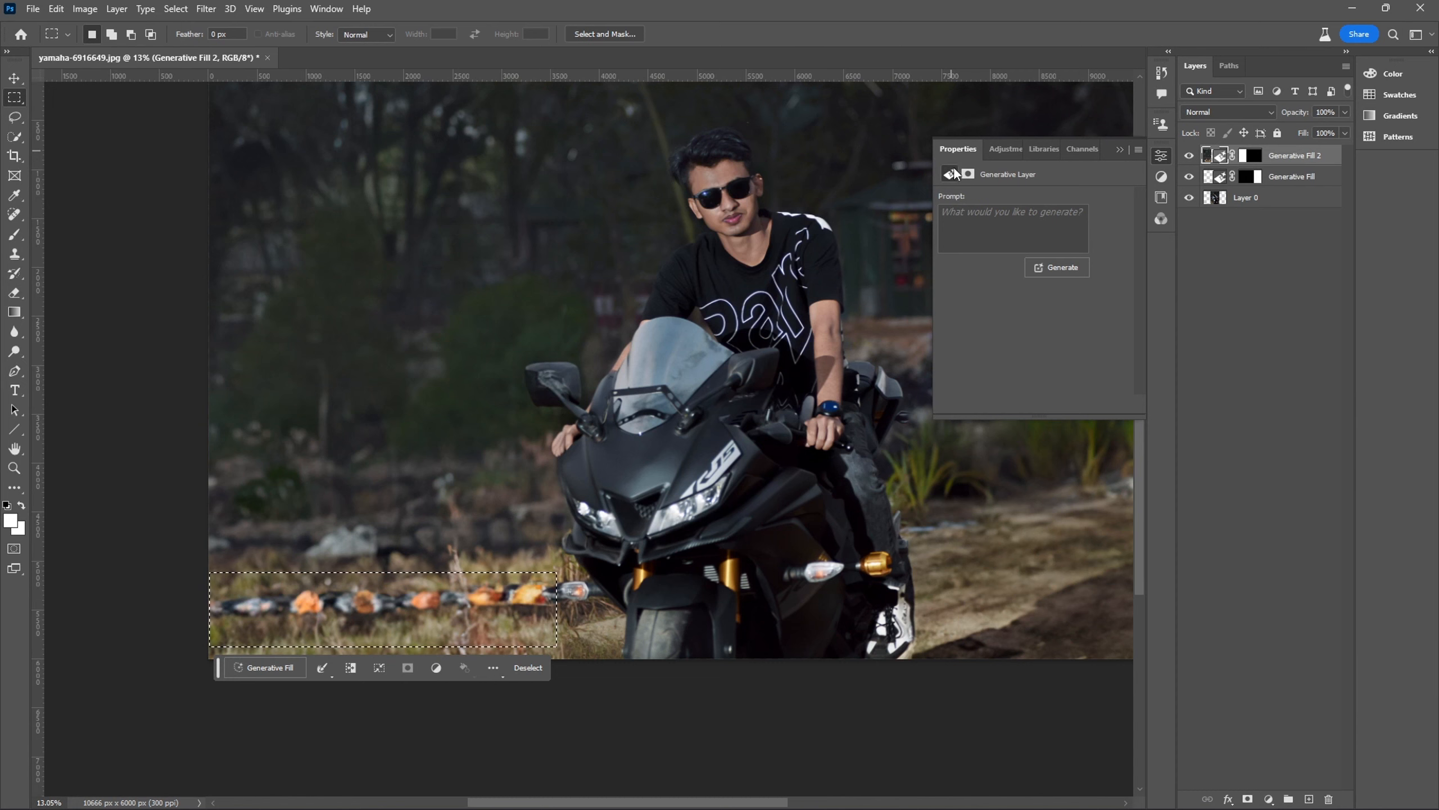
pyautogui.click(270, 680)
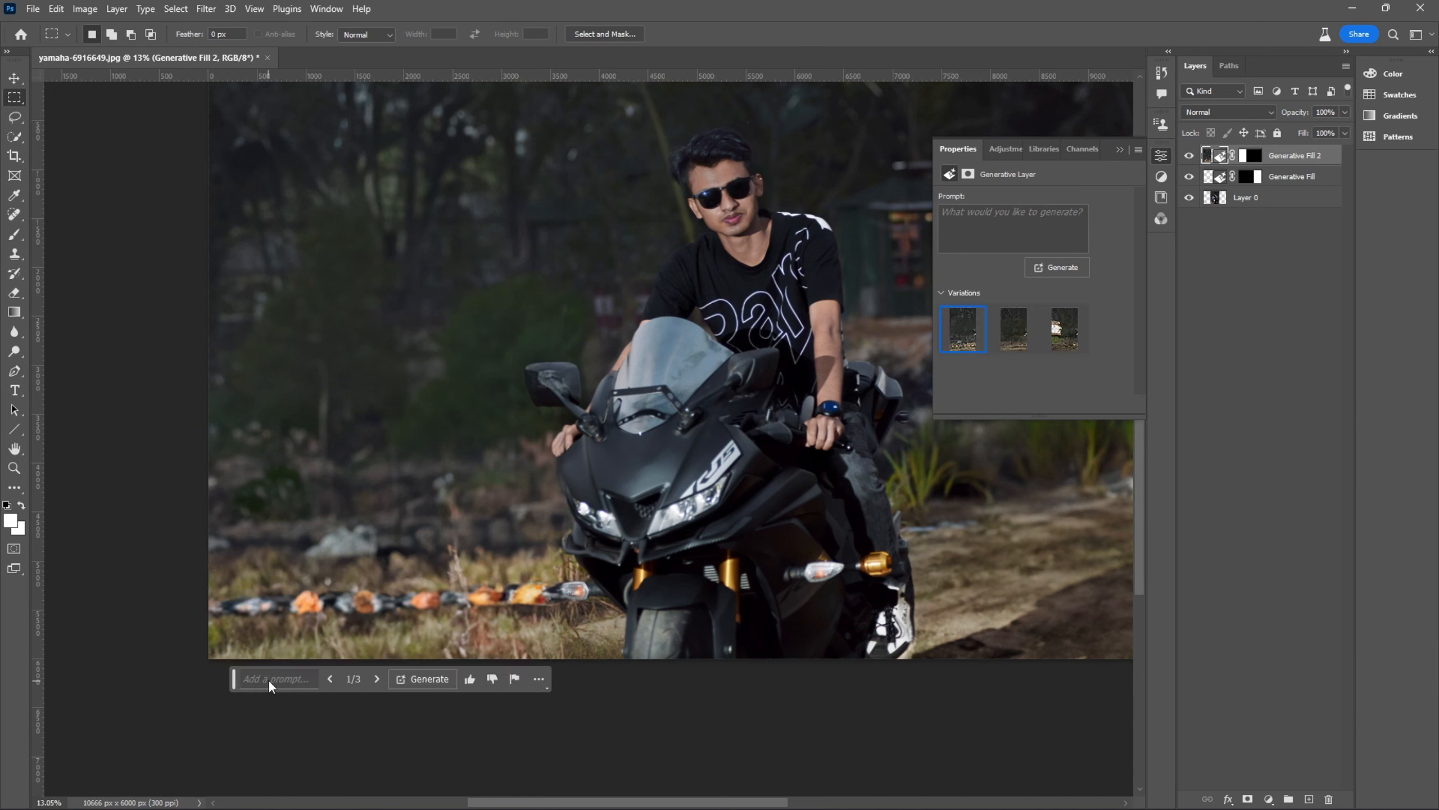
pyautogui.click(422, 680)
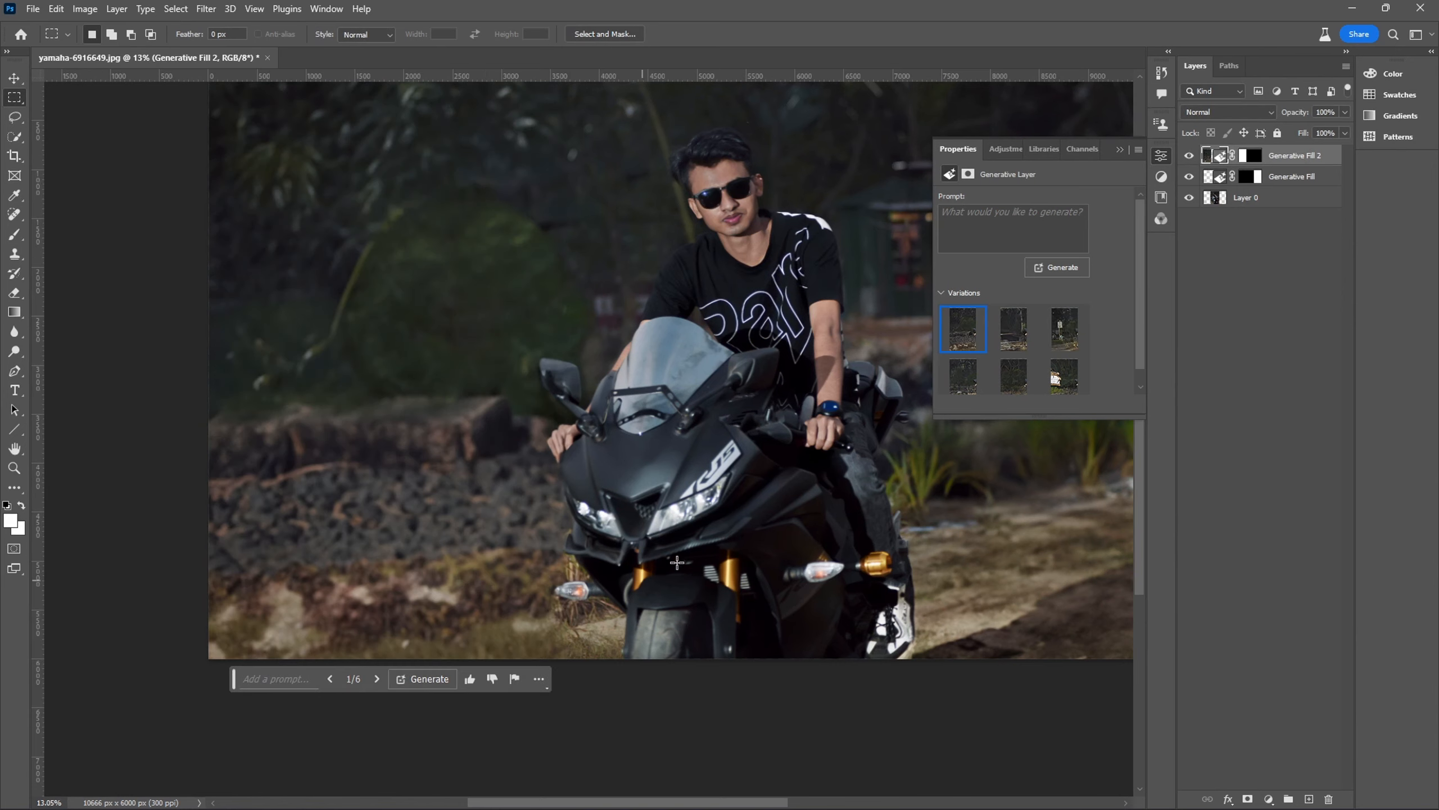
# Compare the new left-hand fill variations and choose the third one, with the signboard among the trees.
pyautogui.click(1015, 330)
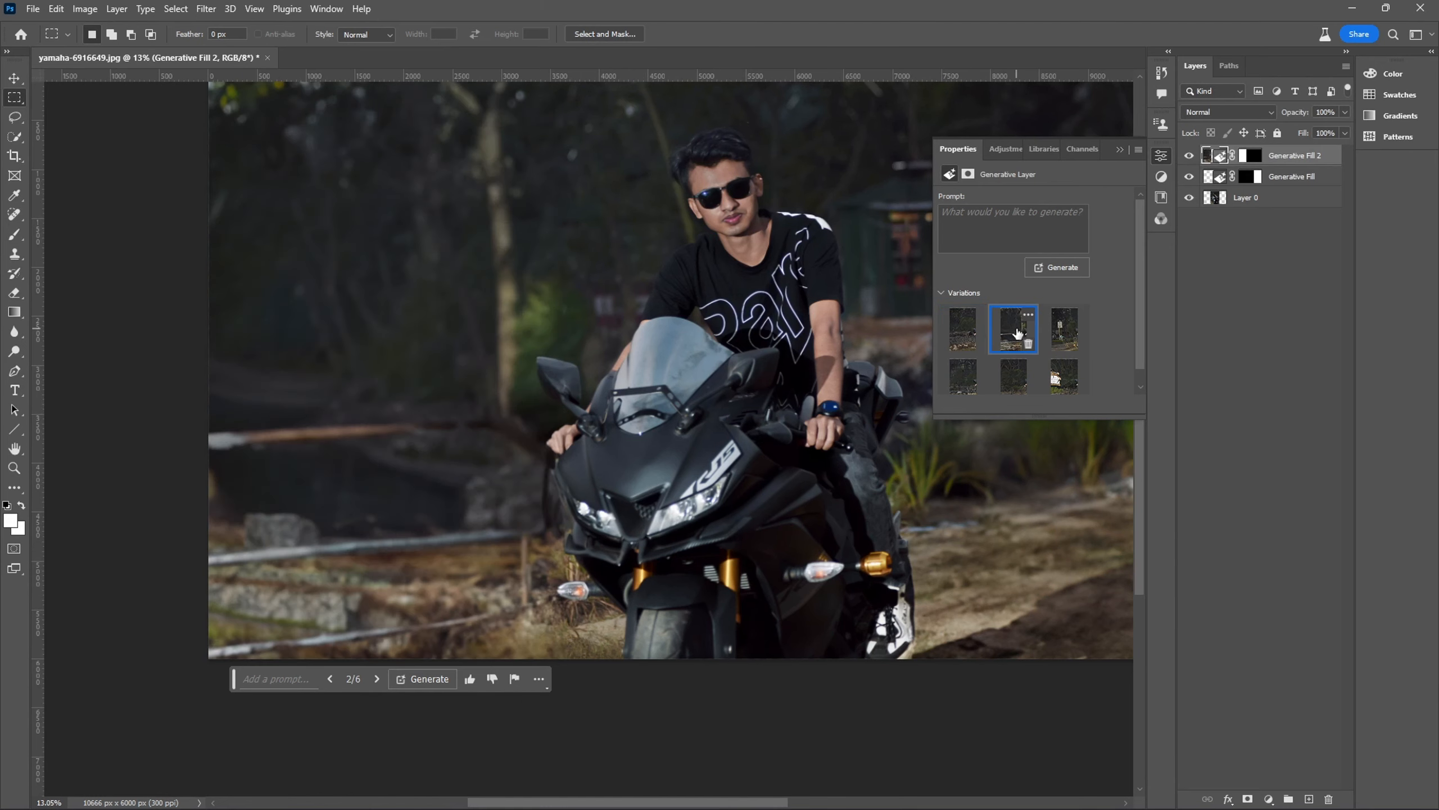
pyautogui.click(1064, 328)
pyautogui.scroll(-6, 705, 405)
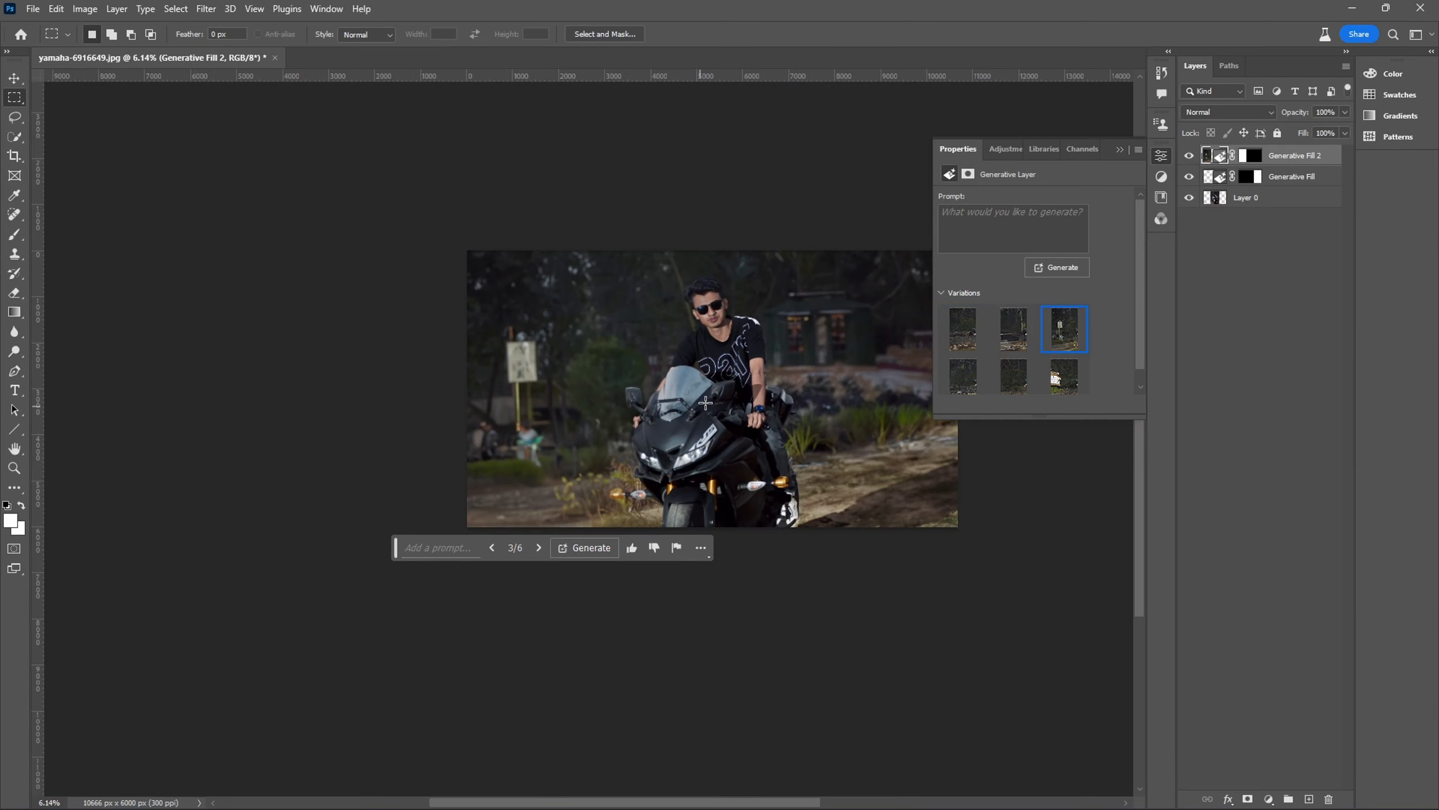
pyautogui.moveTo(712, 398); pyautogui.dragTo(547, 438)
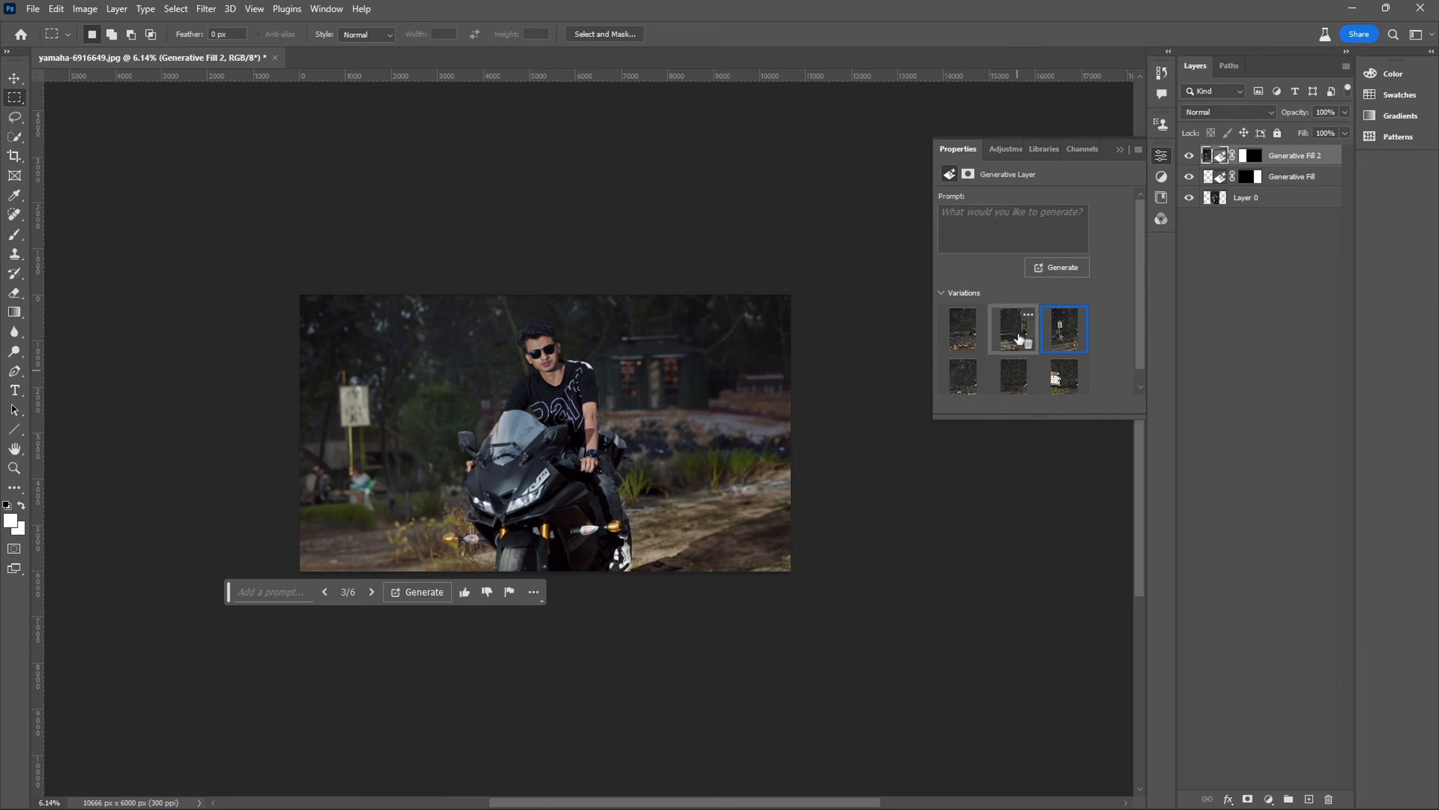
pyautogui.click(968, 338)
pyautogui.click(1064, 327)
# Expand the canvas at 16:9 to about 14710 x 8274 px, leaving blank space beside and below the roughly centred photo.
pyautogui.click(14, 155)
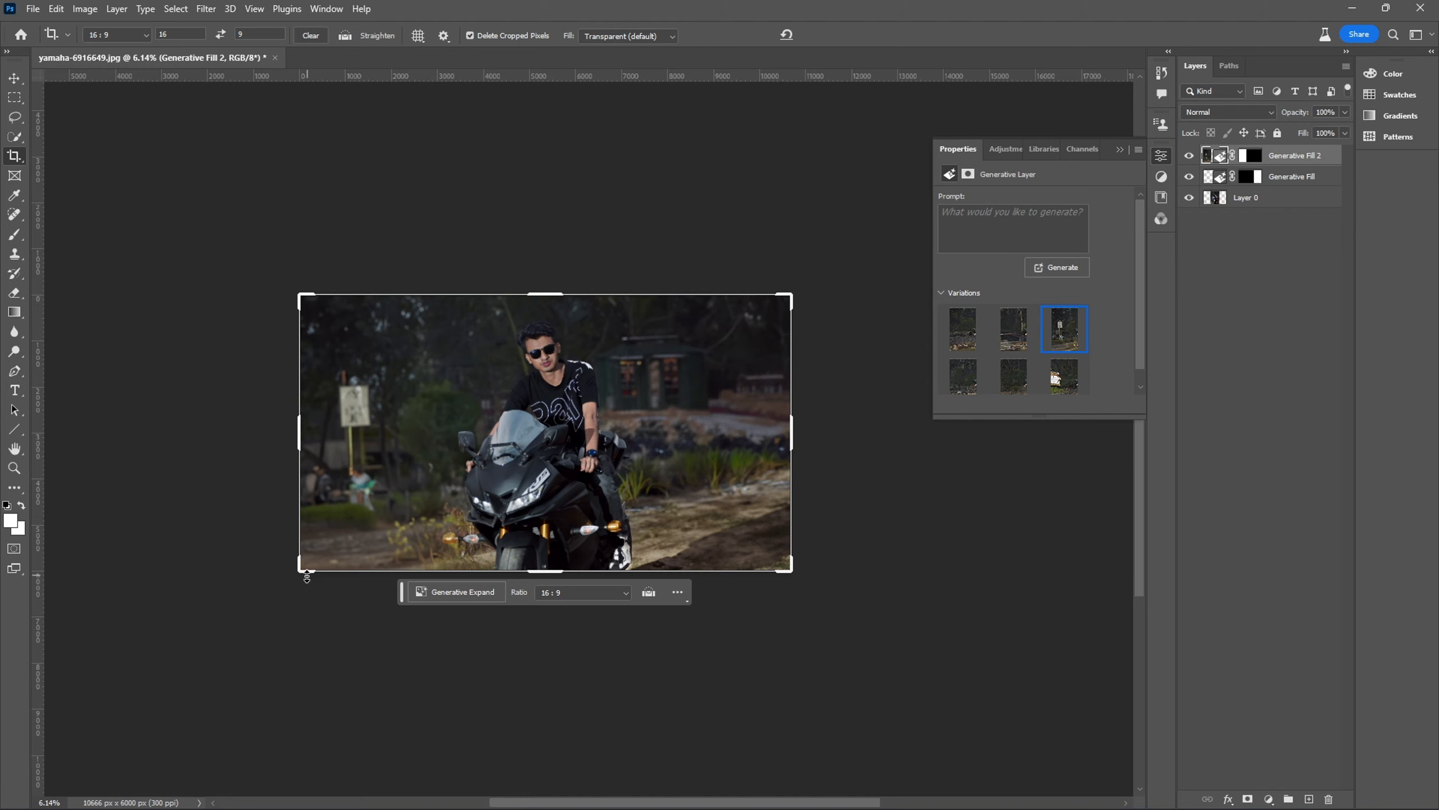
pyautogui.moveTo(305, 565); pyautogui.dragTo(249, 649)
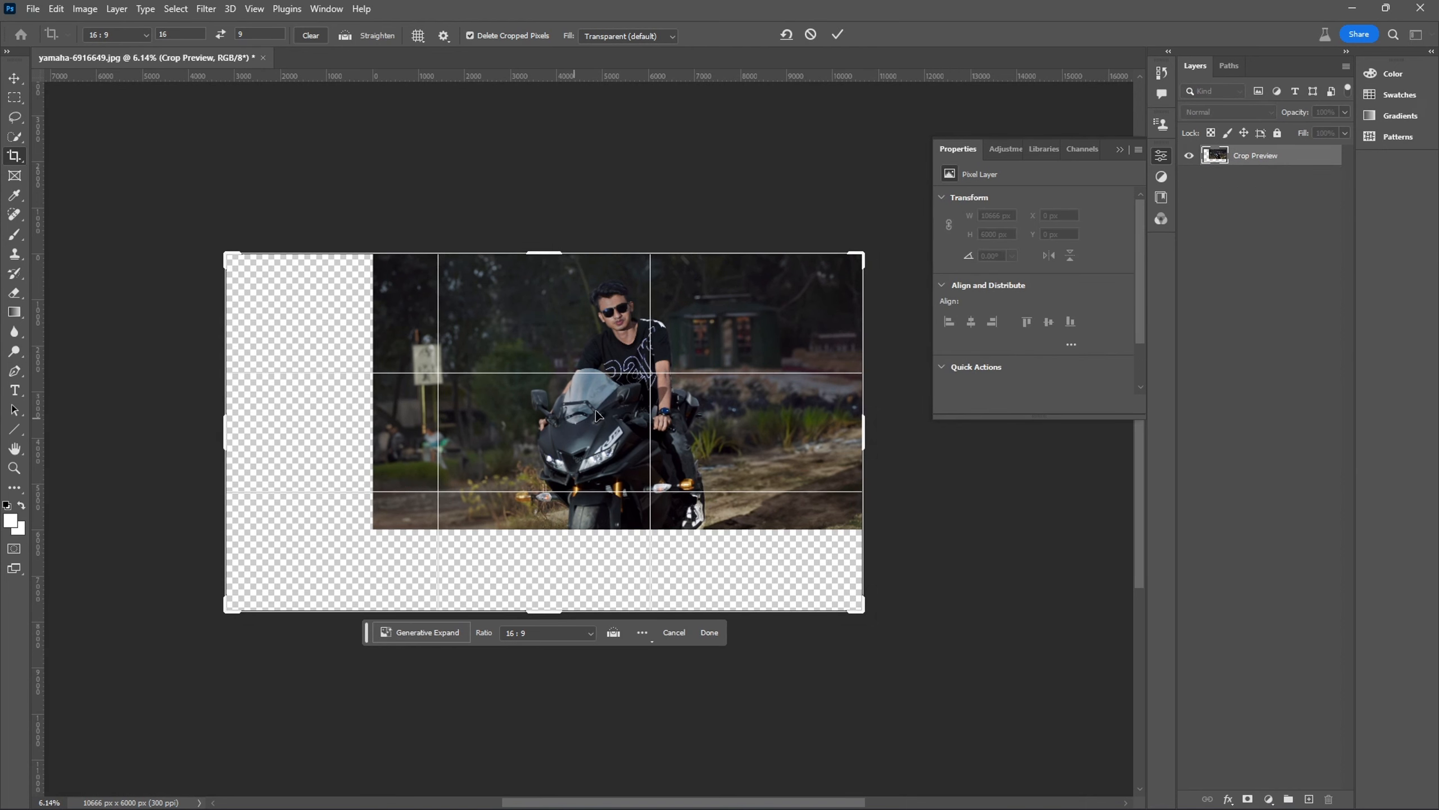
pyautogui.moveTo(597, 409); pyautogui.dragTo(538, 416)
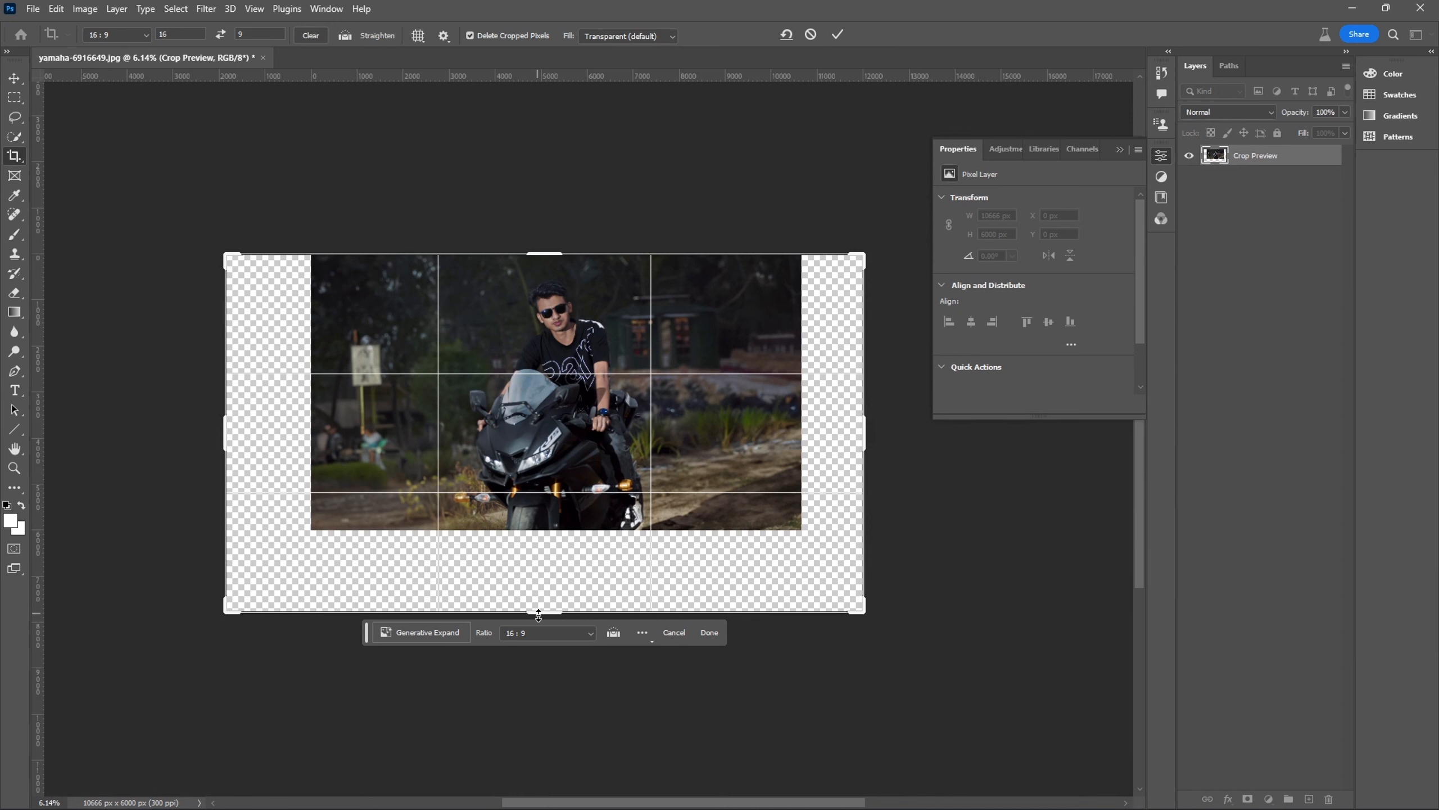
pyautogui.moveTo(538, 614); pyautogui.dragTo(539, 631)
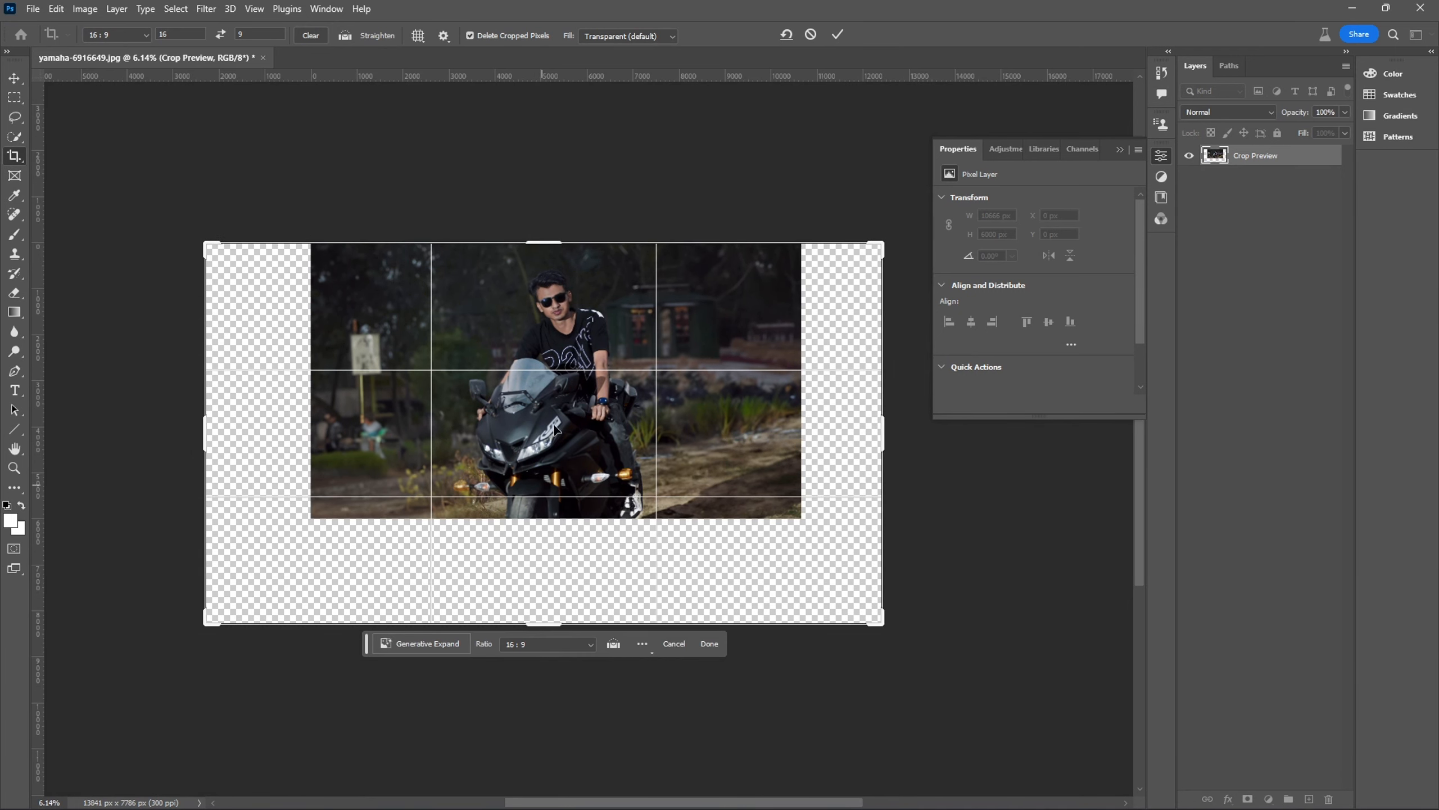
pyautogui.moveTo(562, 380); pyautogui.dragTo(562, 380)
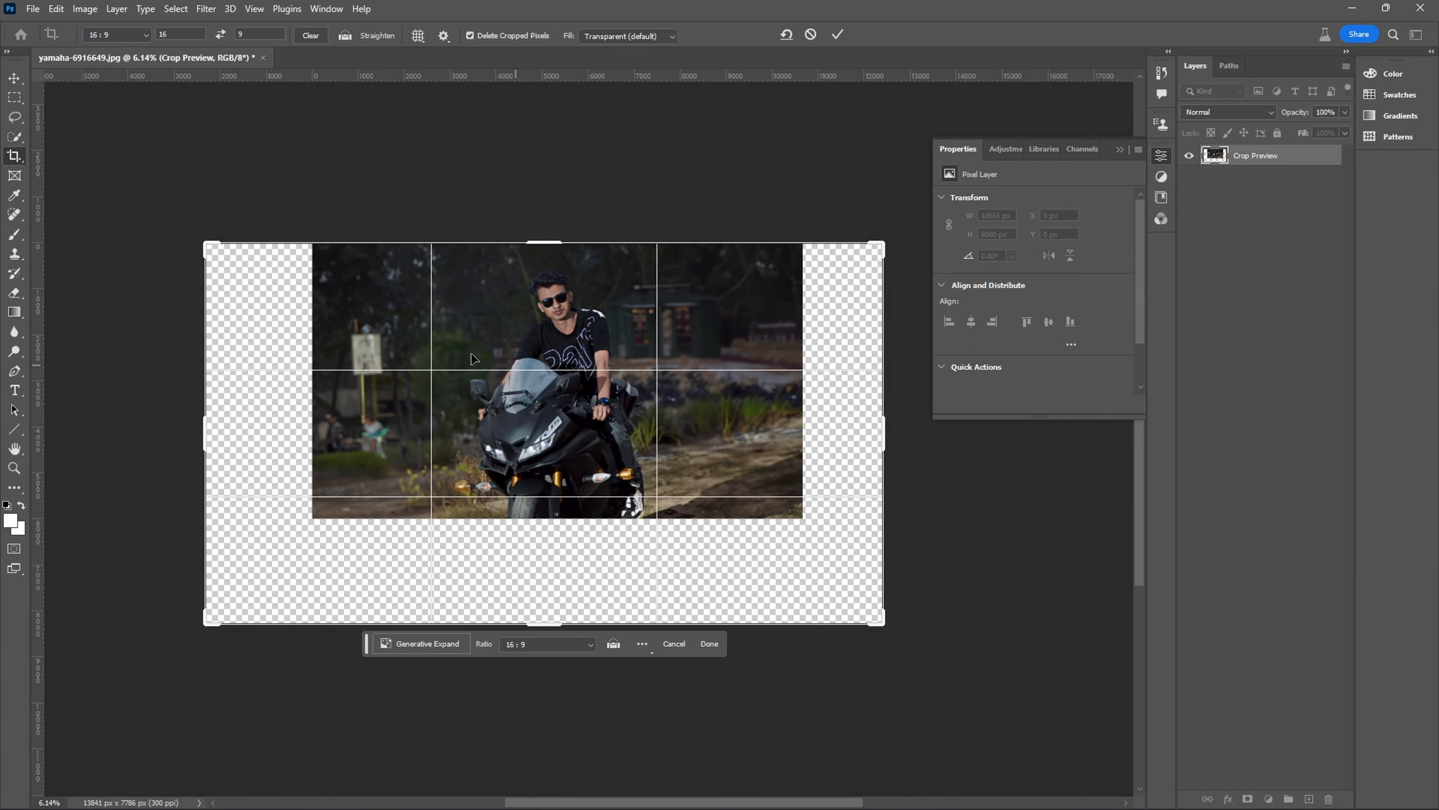
pyautogui.click(837, 35)
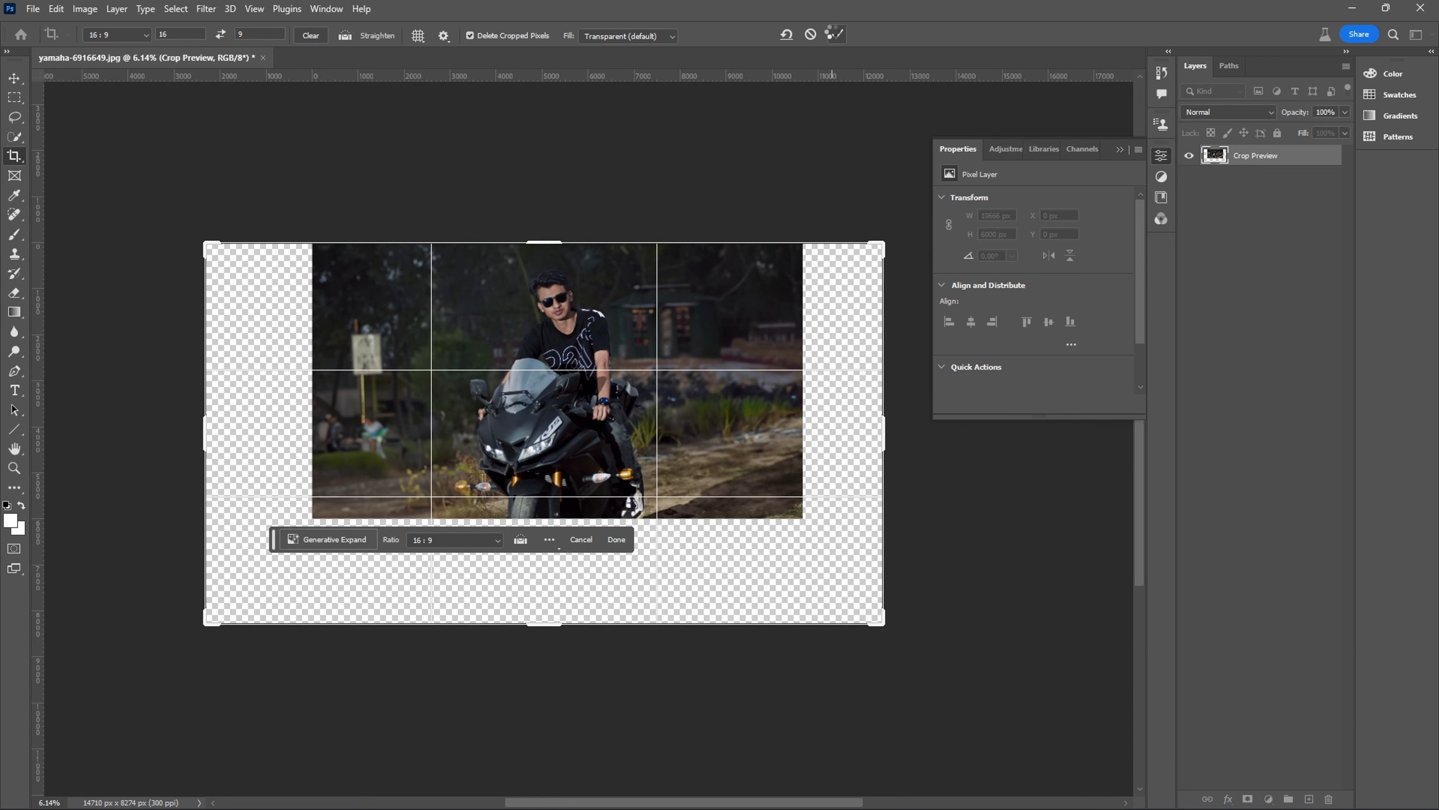
# Select the blank left, bottom and right borders with a slight overlap onto the photo and fill them using Generative Fill without a prompt.
pyautogui.press('m')
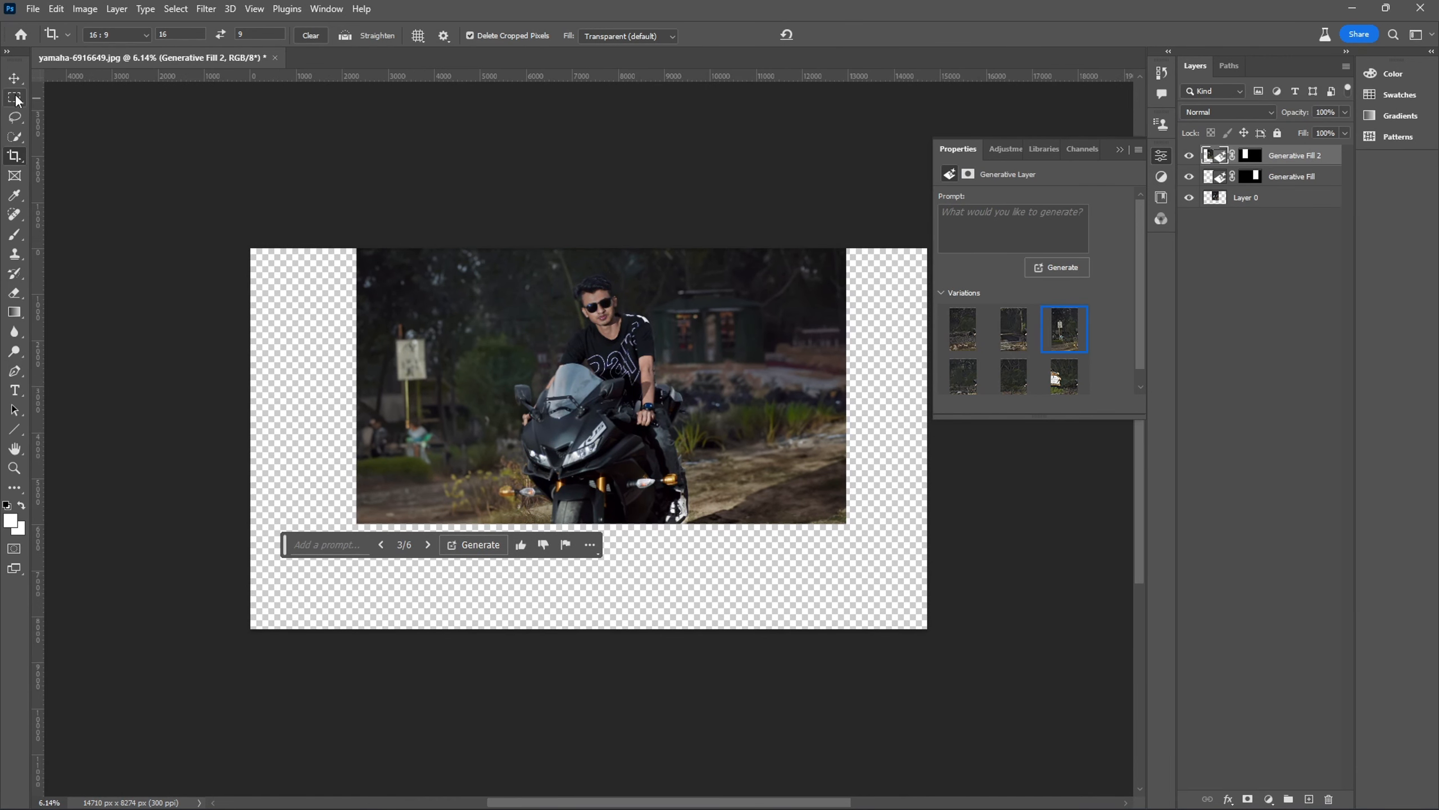
pyautogui.moveTo(245, 244); pyautogui.dragTo(368, 644)
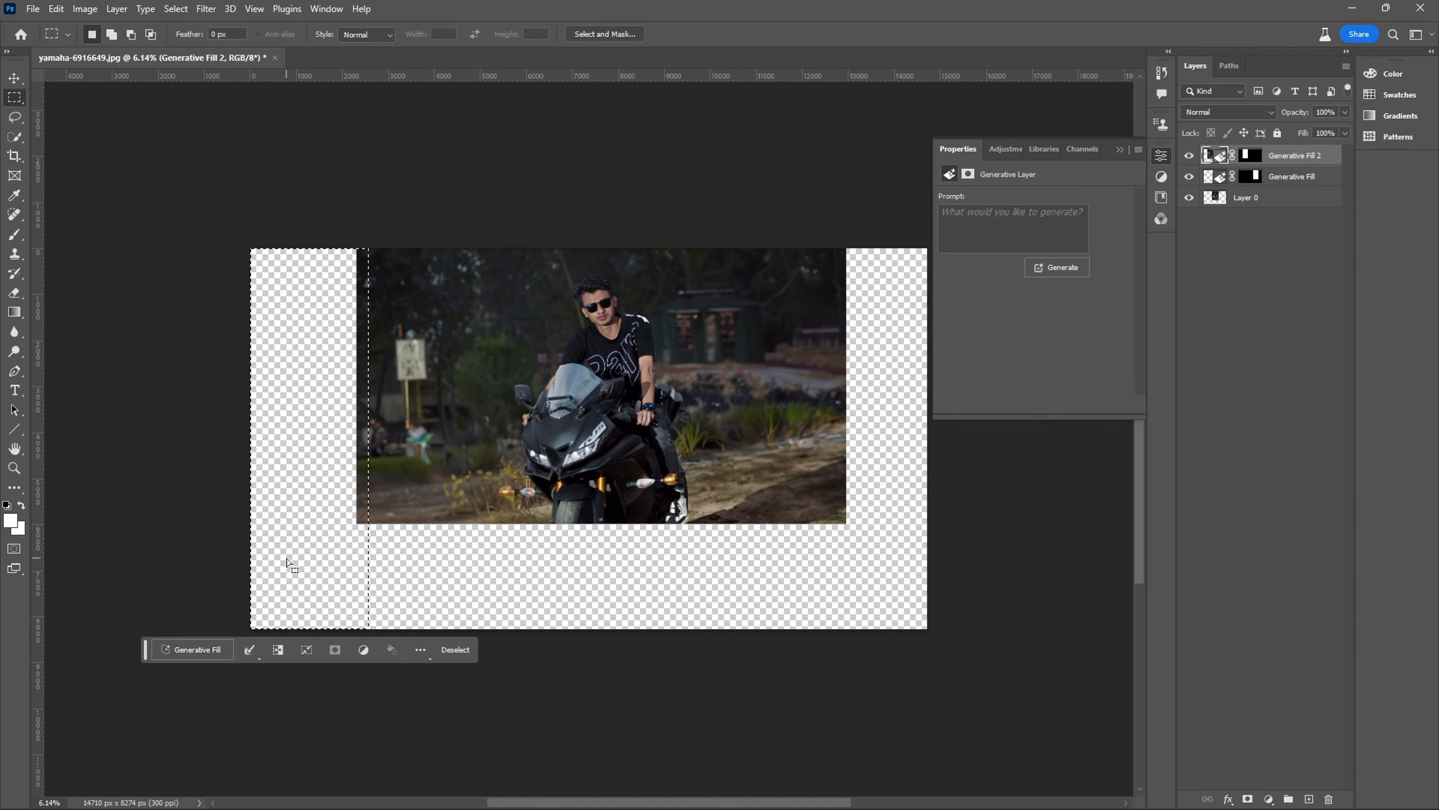
pyautogui.press('shift')
pyautogui.moveTo(338, 516); pyautogui.dragTo(997, 661)
pyautogui.moveTo(839, 240); pyautogui.dragTo(1028, 598)
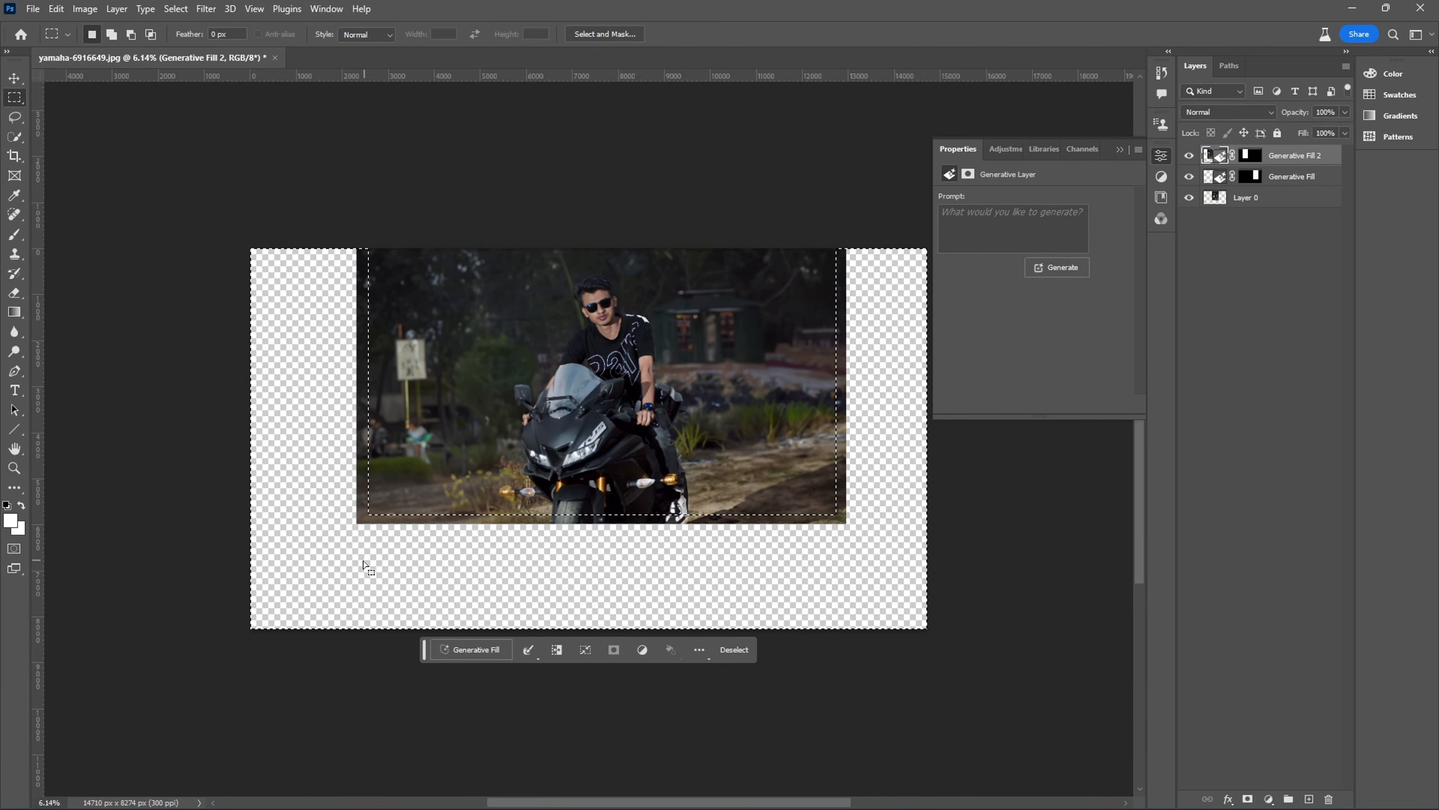
pyautogui.click(472, 650)
pyautogui.click(661, 650)
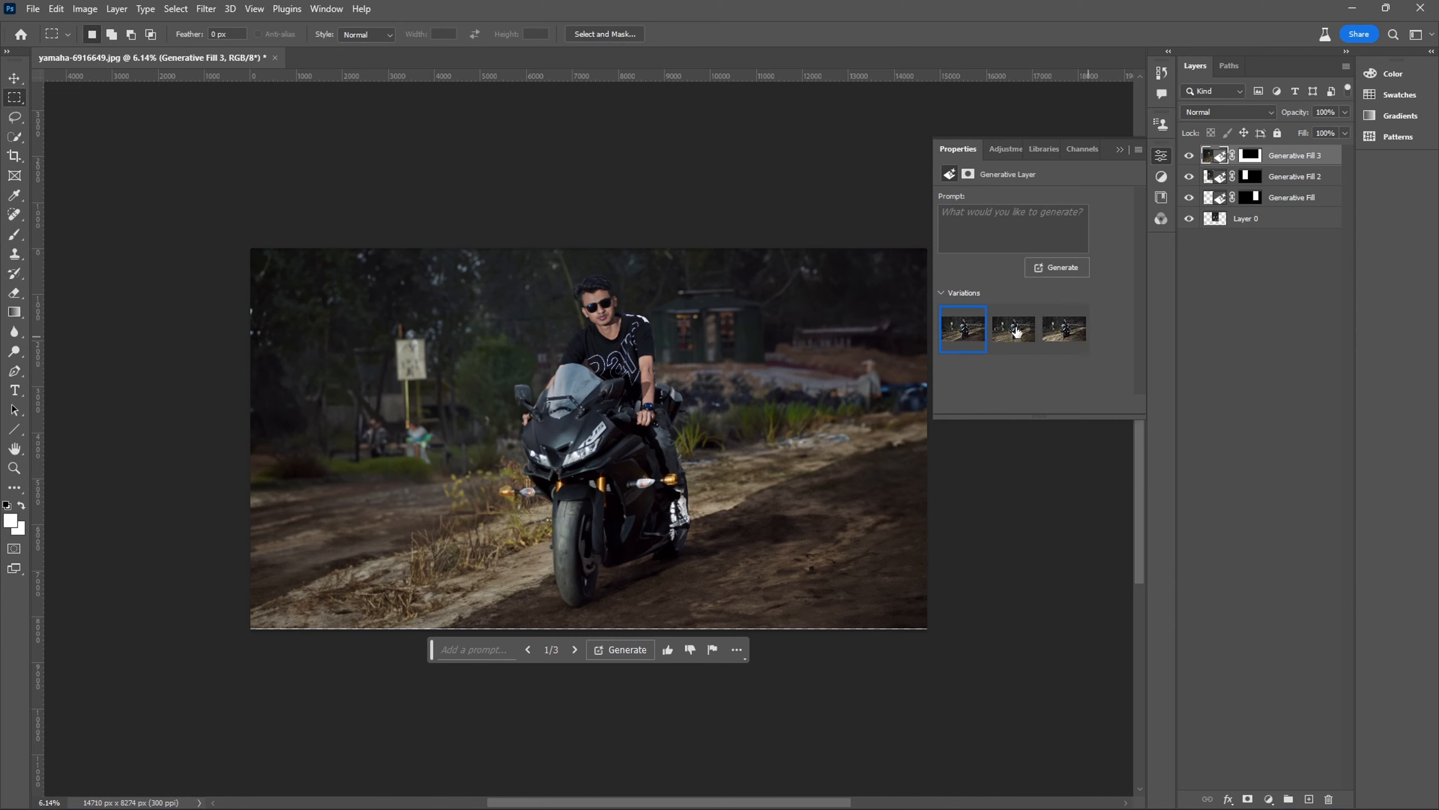
# Compare the variations generated for the expanded borders and choose the first one.
pyautogui.click(1007, 332)
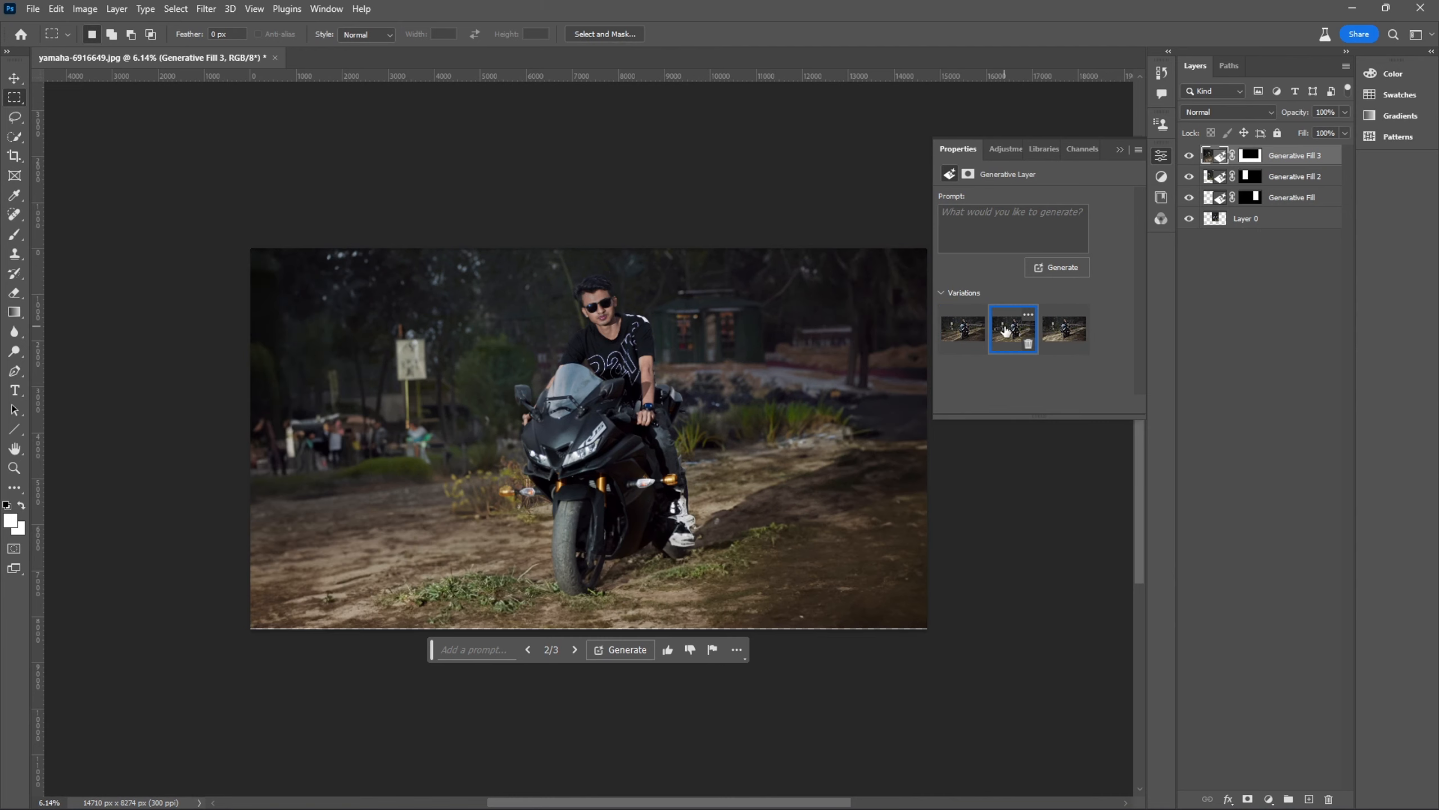
pyautogui.click(1058, 322)
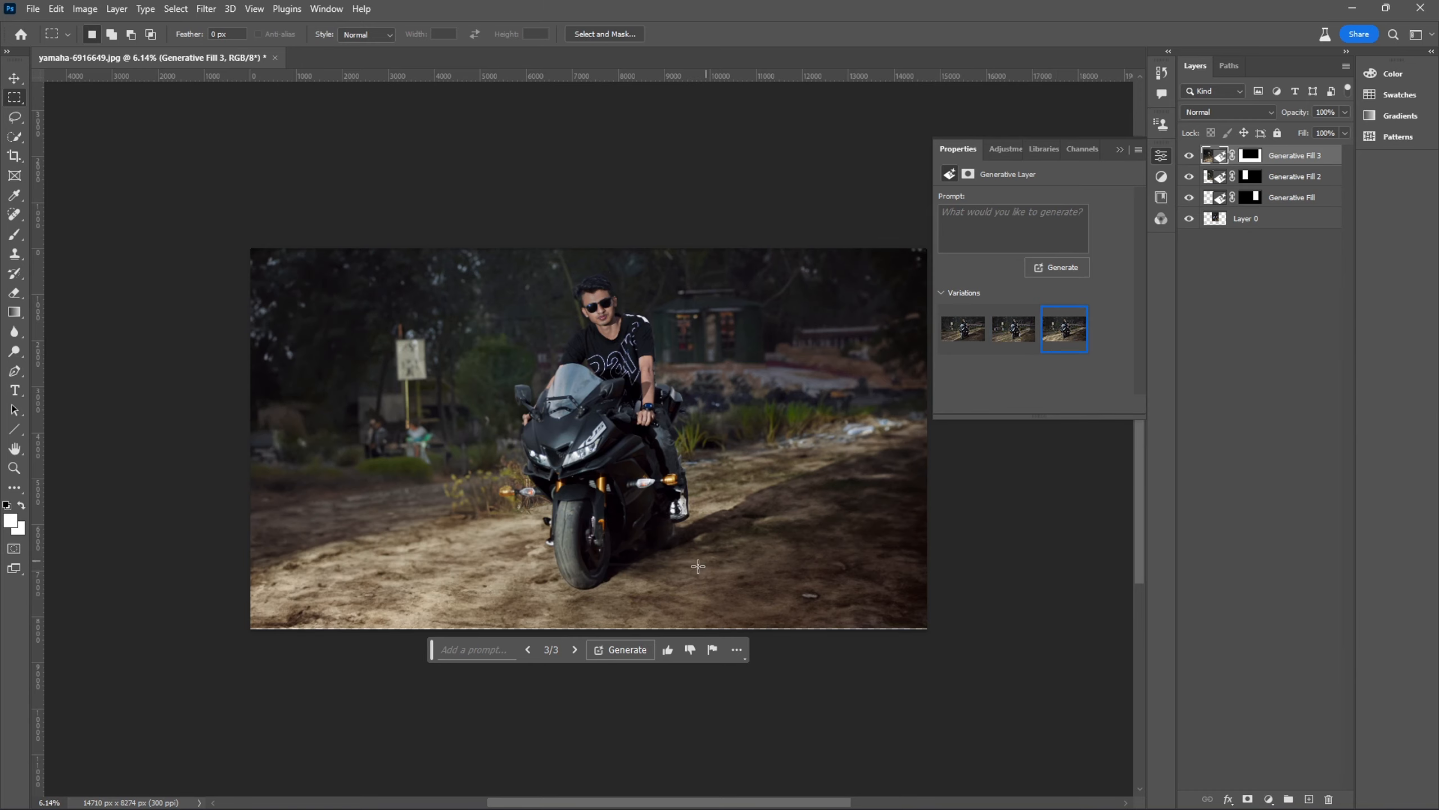
pyautogui.scroll(3, 651, 572)
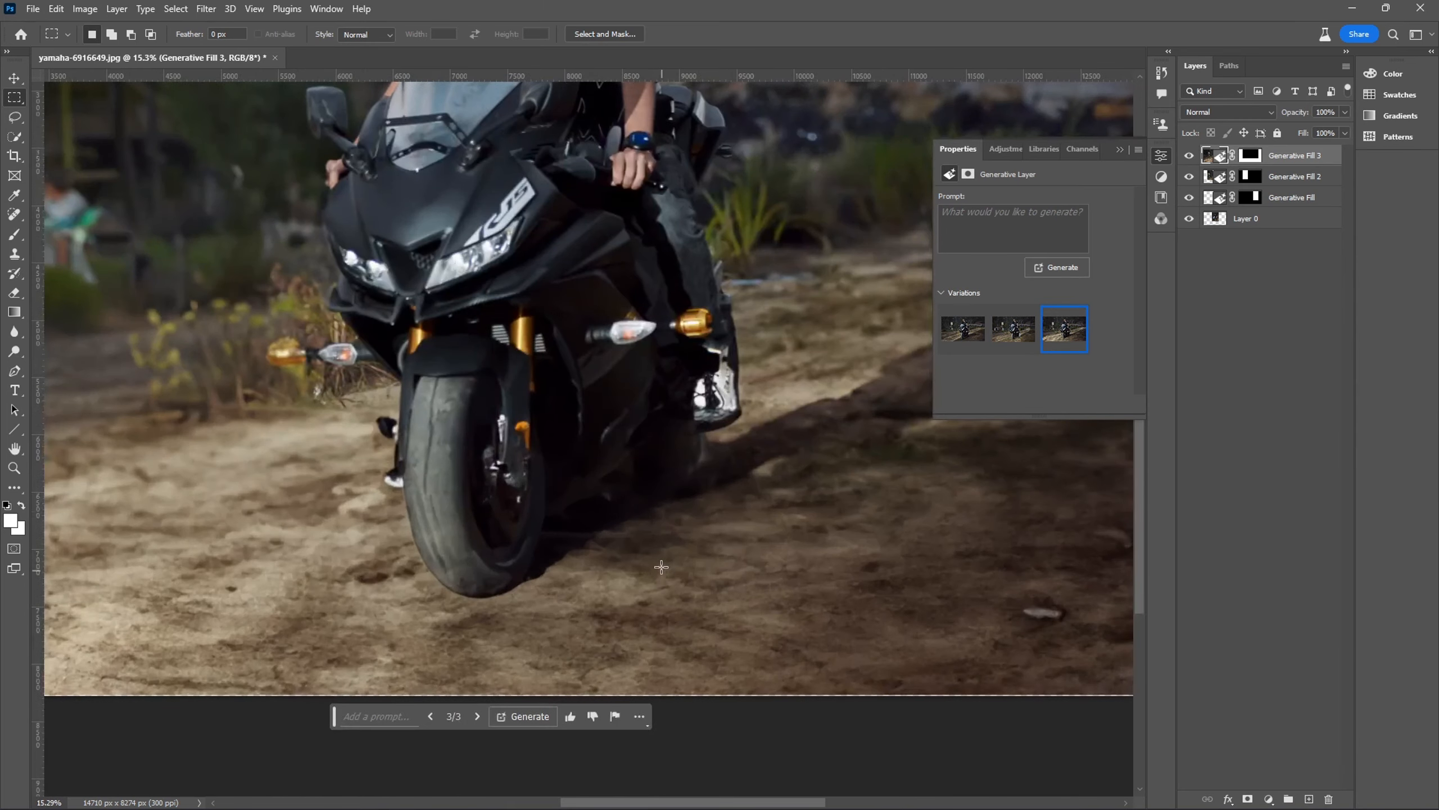
pyautogui.click(974, 333)
pyautogui.scroll(-3, 541, 443)
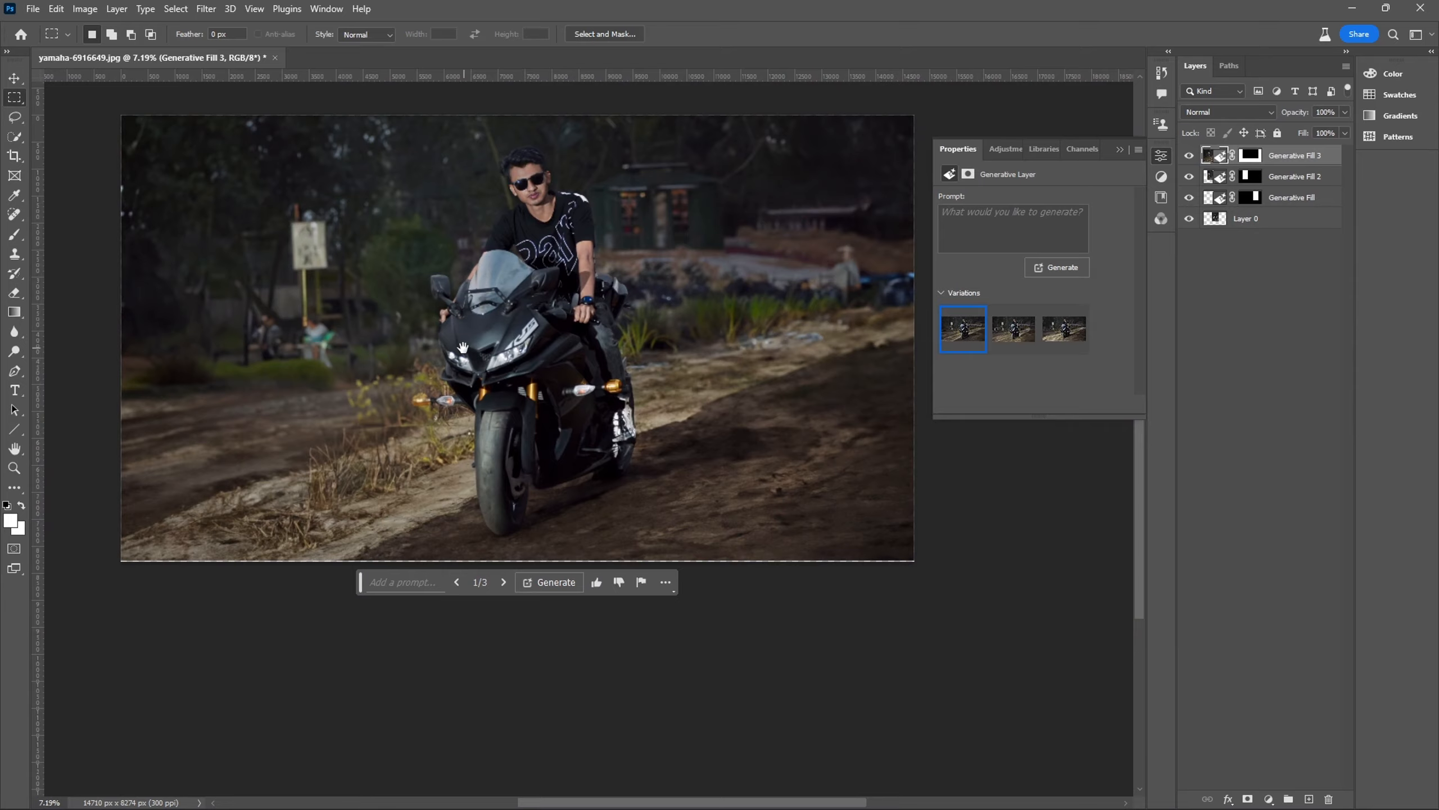
pyautogui.moveTo(463, 347); pyautogui.dragTo(486, 432)
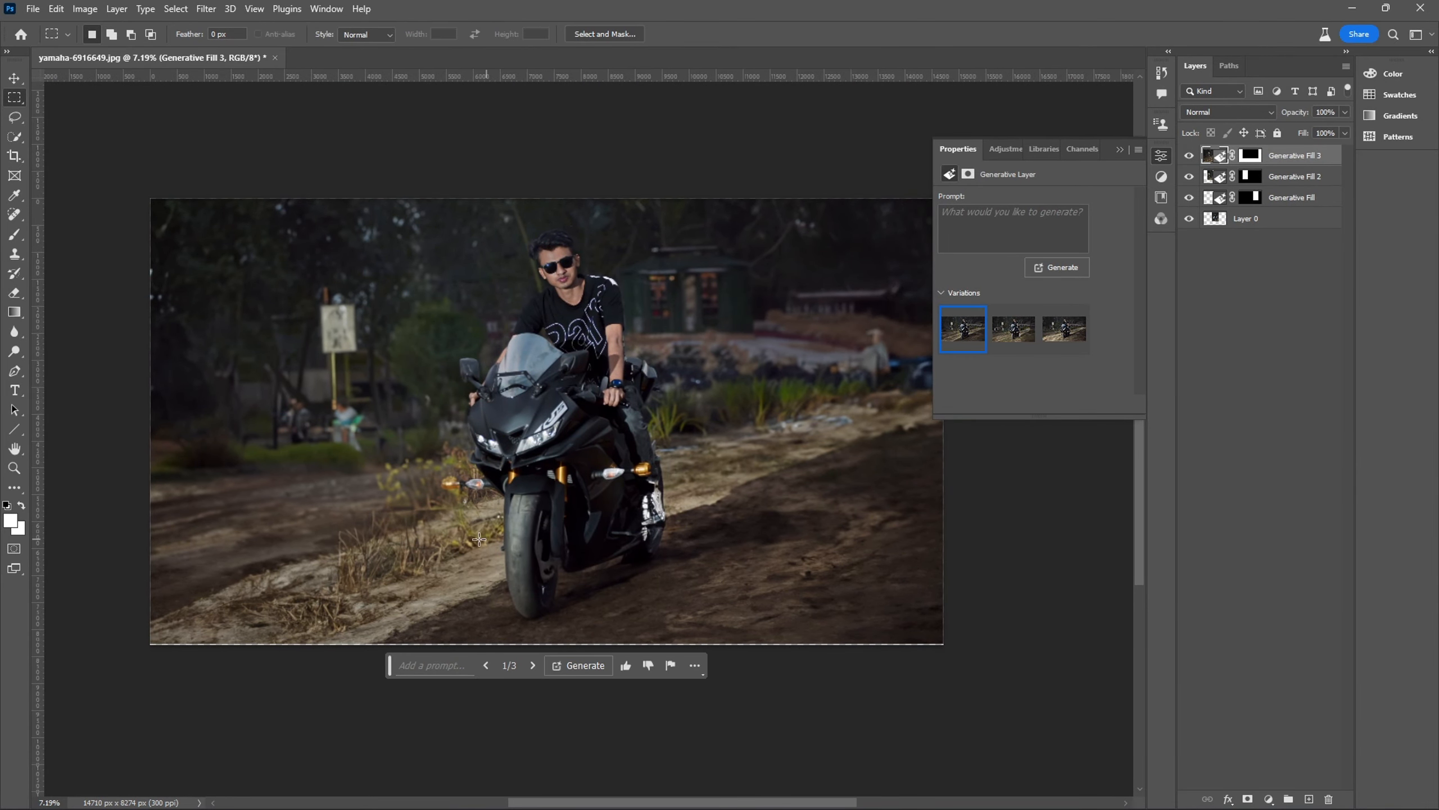
# Lasso an oval area on the dirt ground right of the motorcycle and generate "a dog" in it.
pyautogui.click(15, 117)
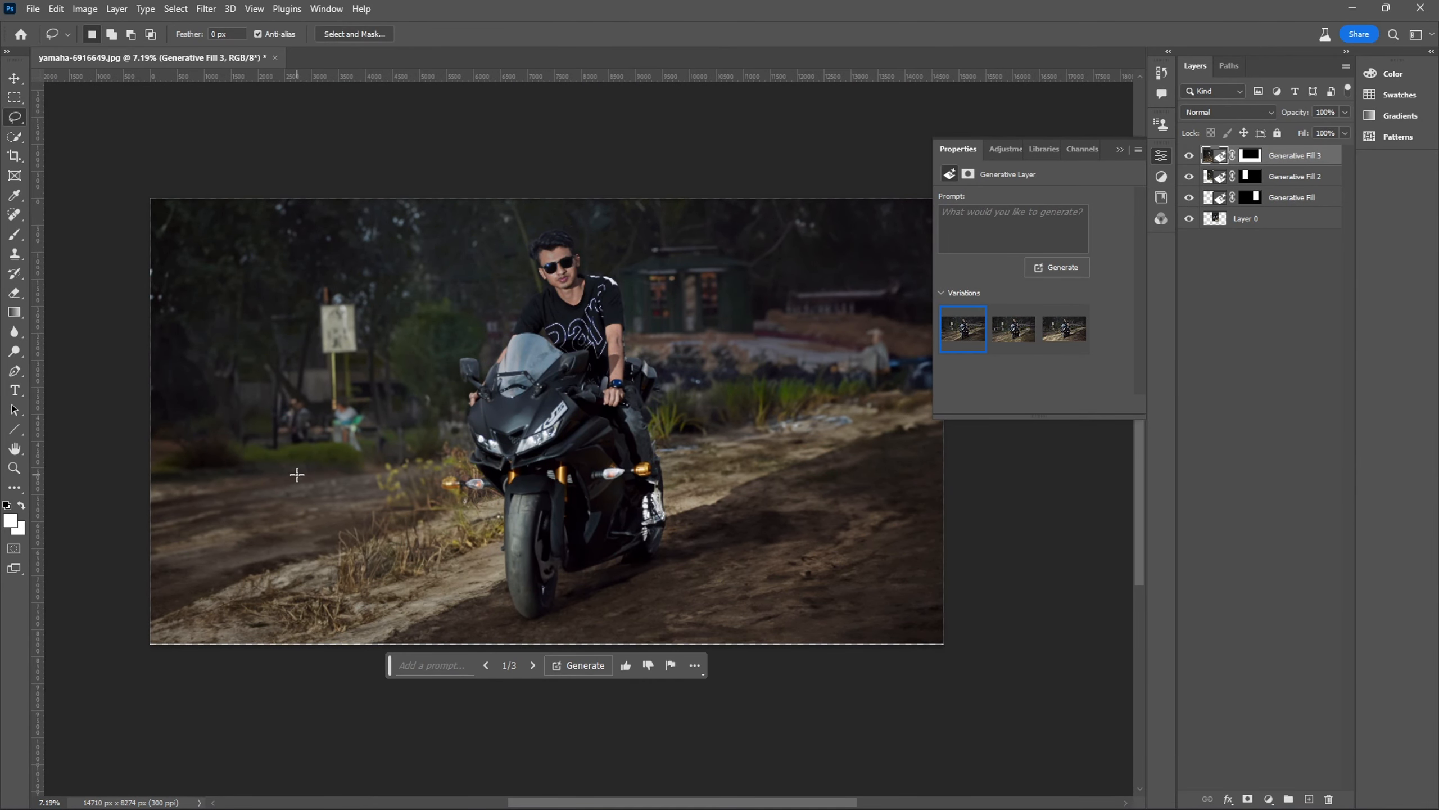
pyautogui.click(1221, 272)
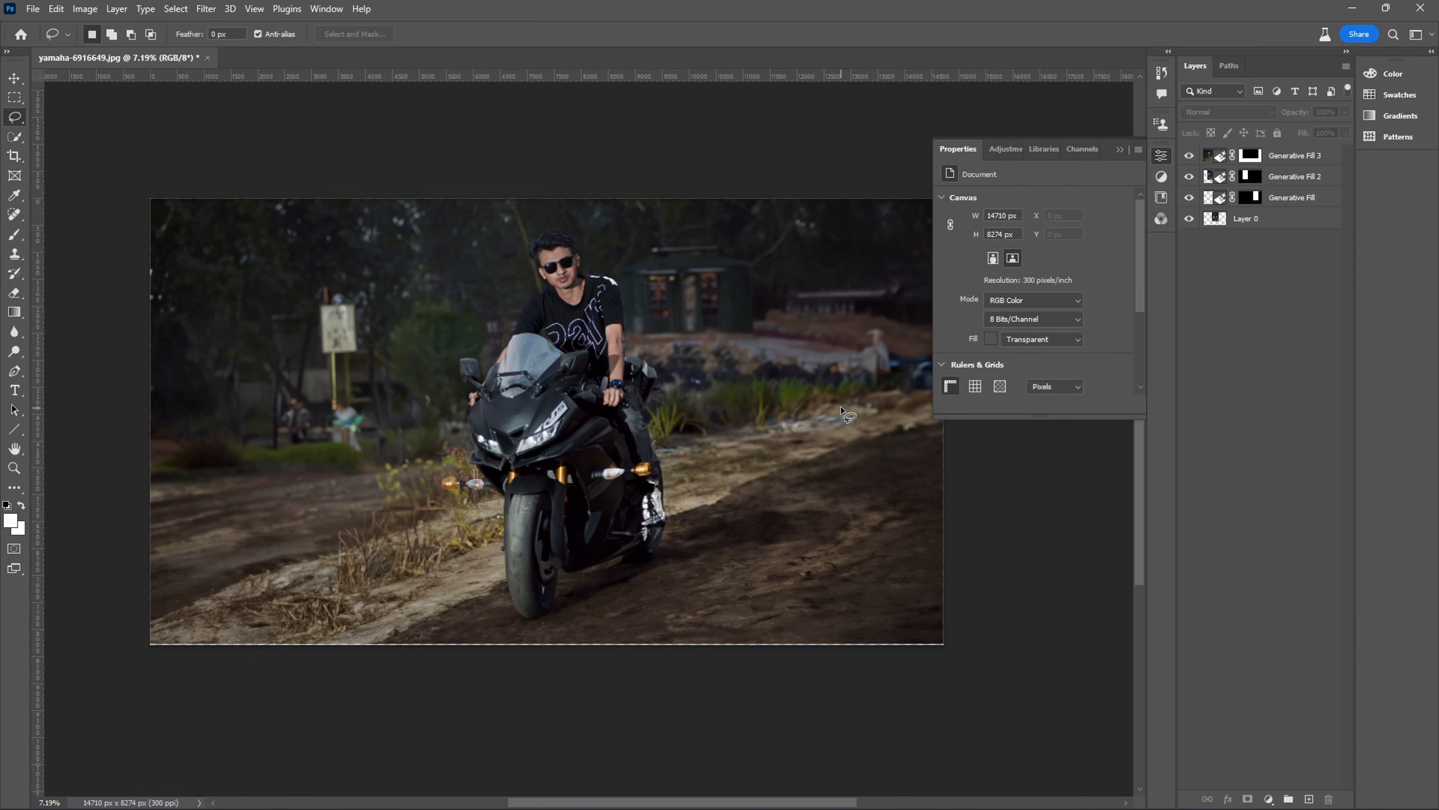
pyautogui.moveTo(850, 399)
pyautogui.mouseDown()
pyautogui.moveTo(765, 501)
pyautogui.moveTo(866, 514)
pyautogui.moveTo(923, 455)
pyautogui.moveTo(924, 411)
pyautogui.moveTo(853, 397)
pyautogui.mouseUp()
pyautogui.click(731, 546)
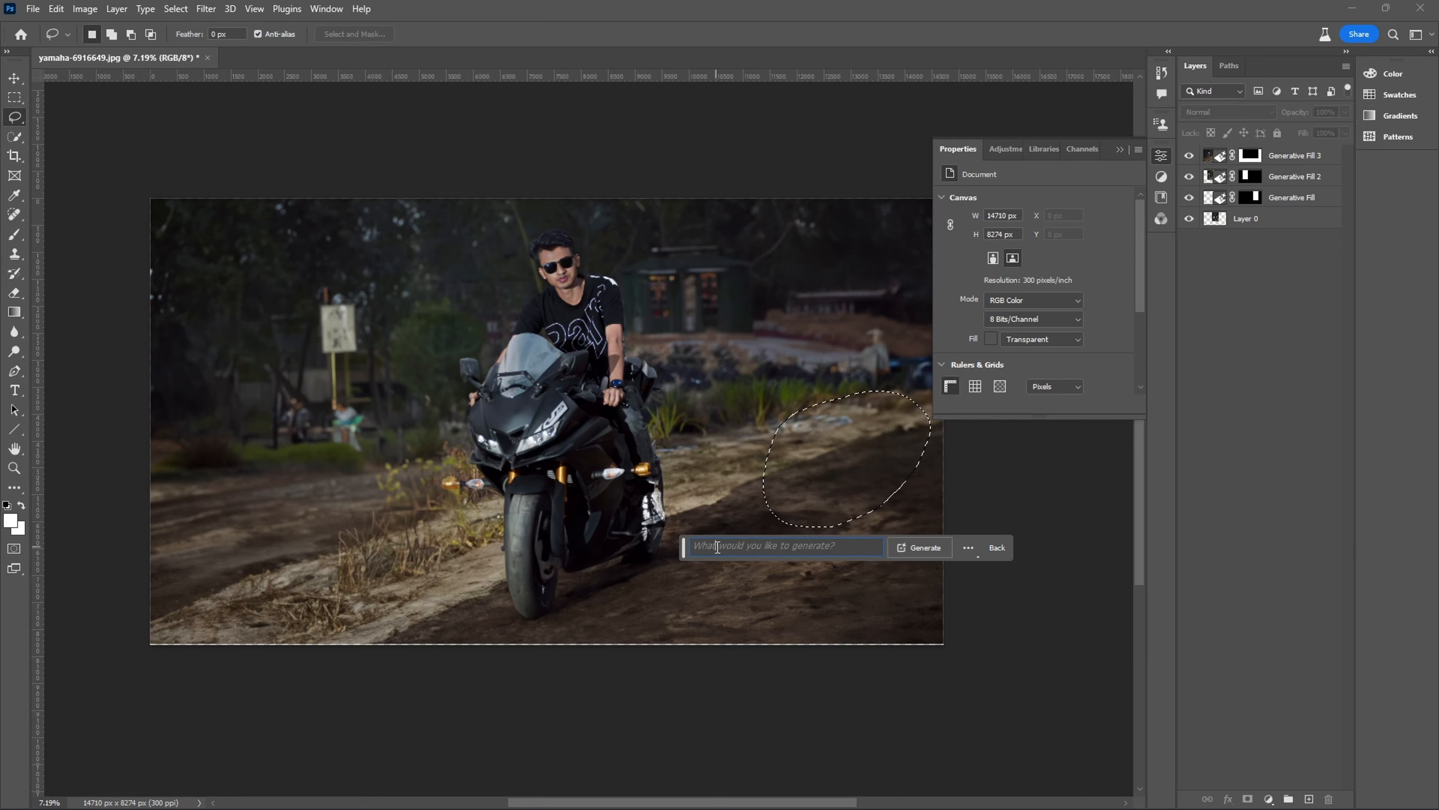
pyautogui.write('a dog')
pyautogui.click(917, 548)
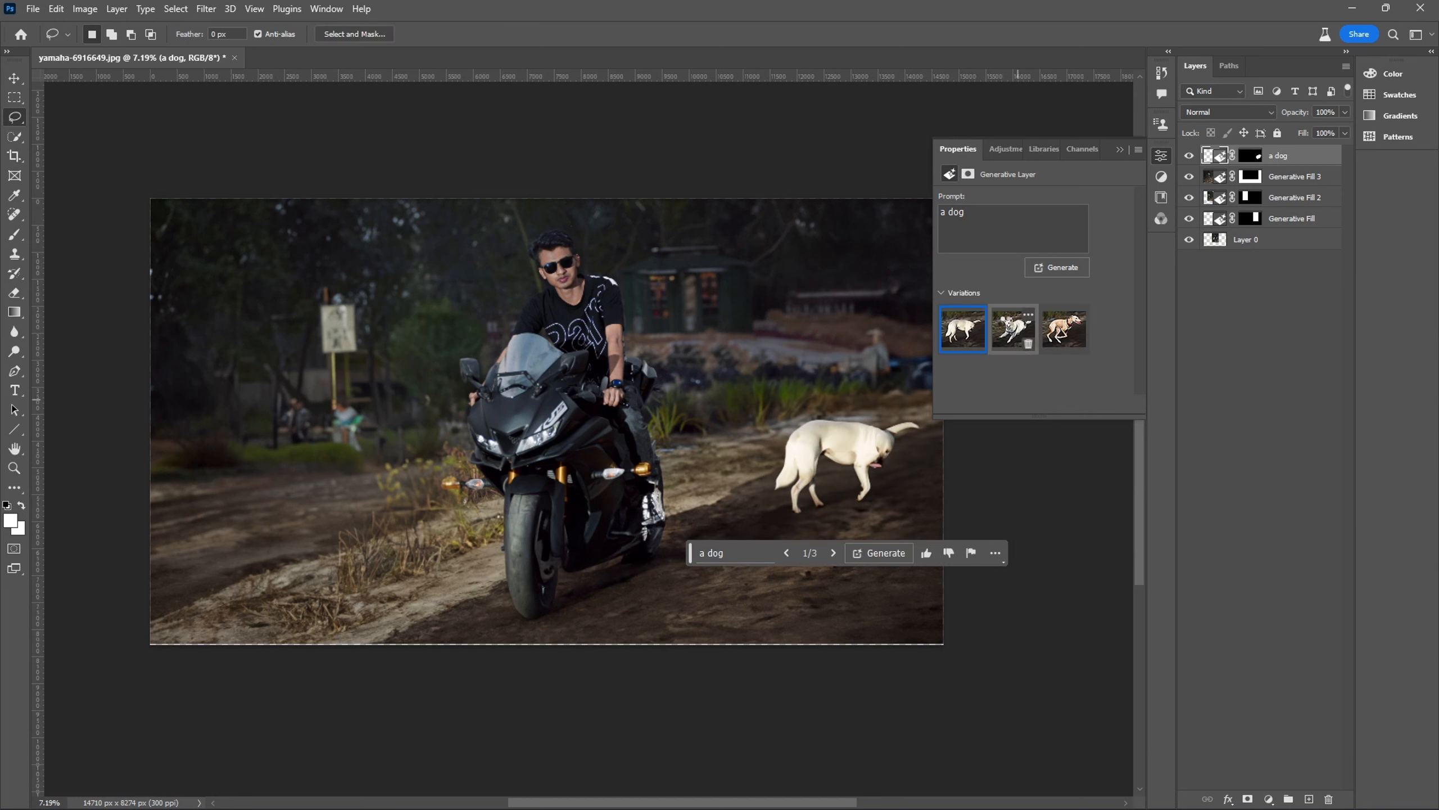
# Look through the second and third dog variations and generate another set from the same prompt.
pyautogui.click(1013, 329)
pyautogui.click(1064, 329)
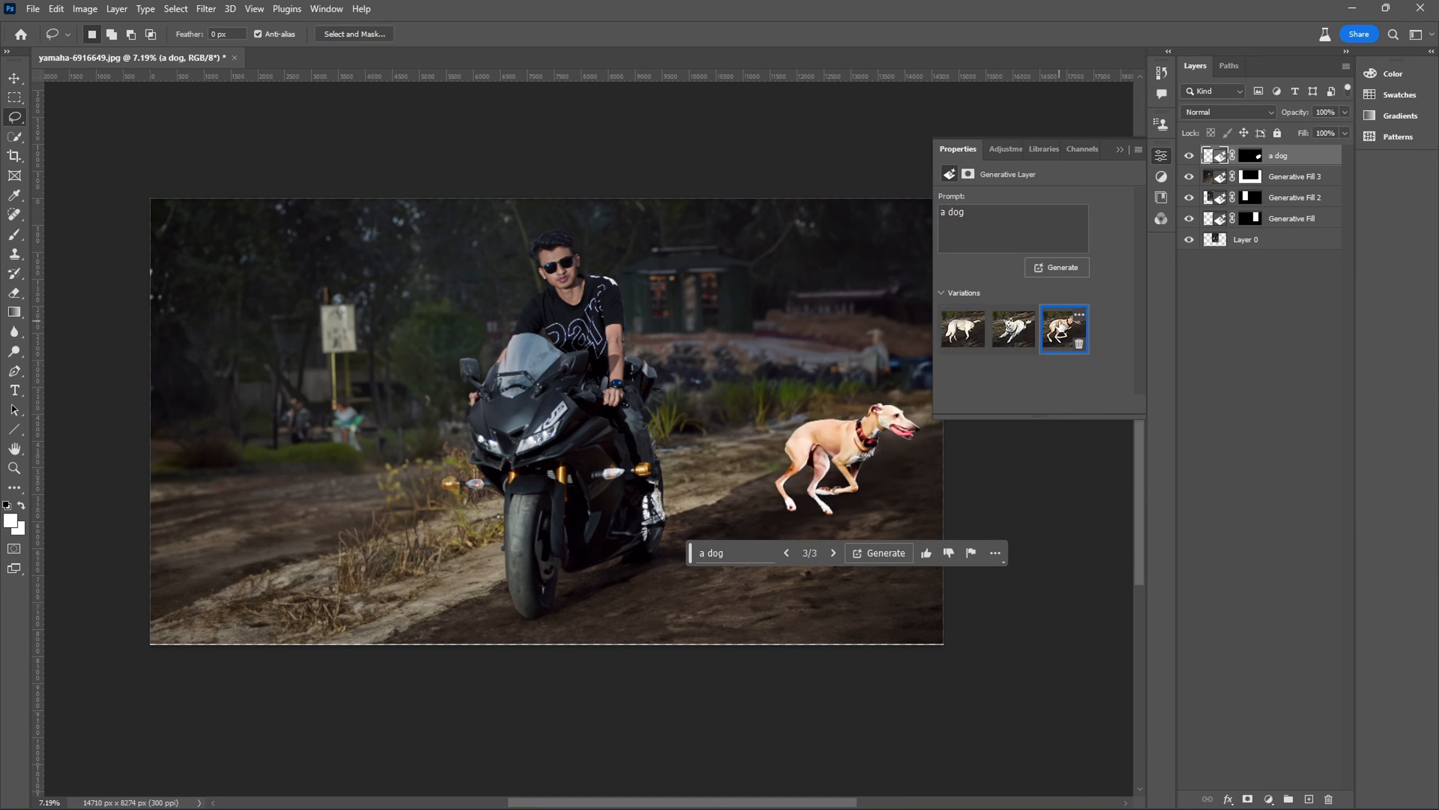
pyautogui.click(1068, 266)
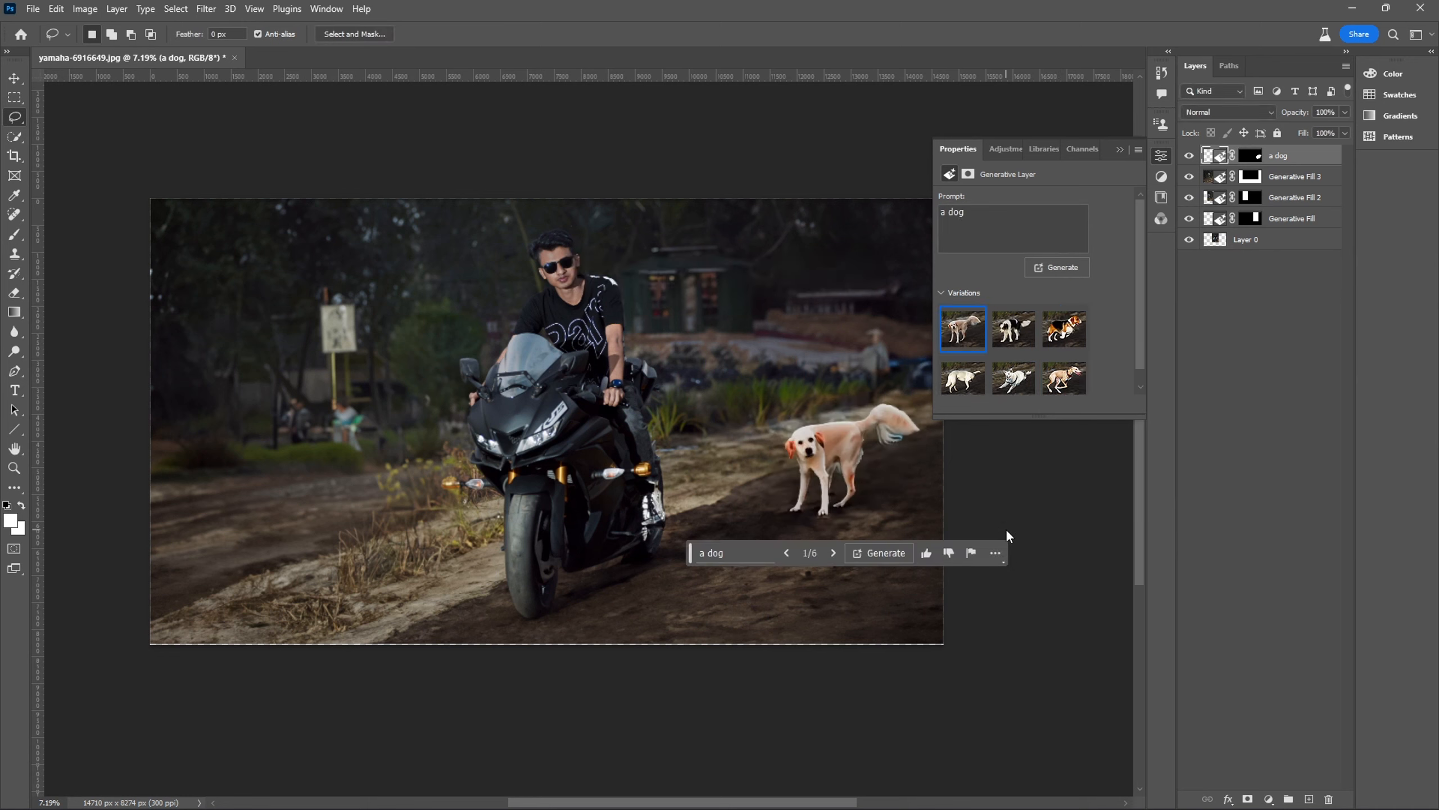
# Compare the first three dog variations up close and delete the dog layer.
pyautogui.scroll(3, 867, 454)
pyautogui.moveTo(870, 443); pyautogui.dragTo(644, 439)
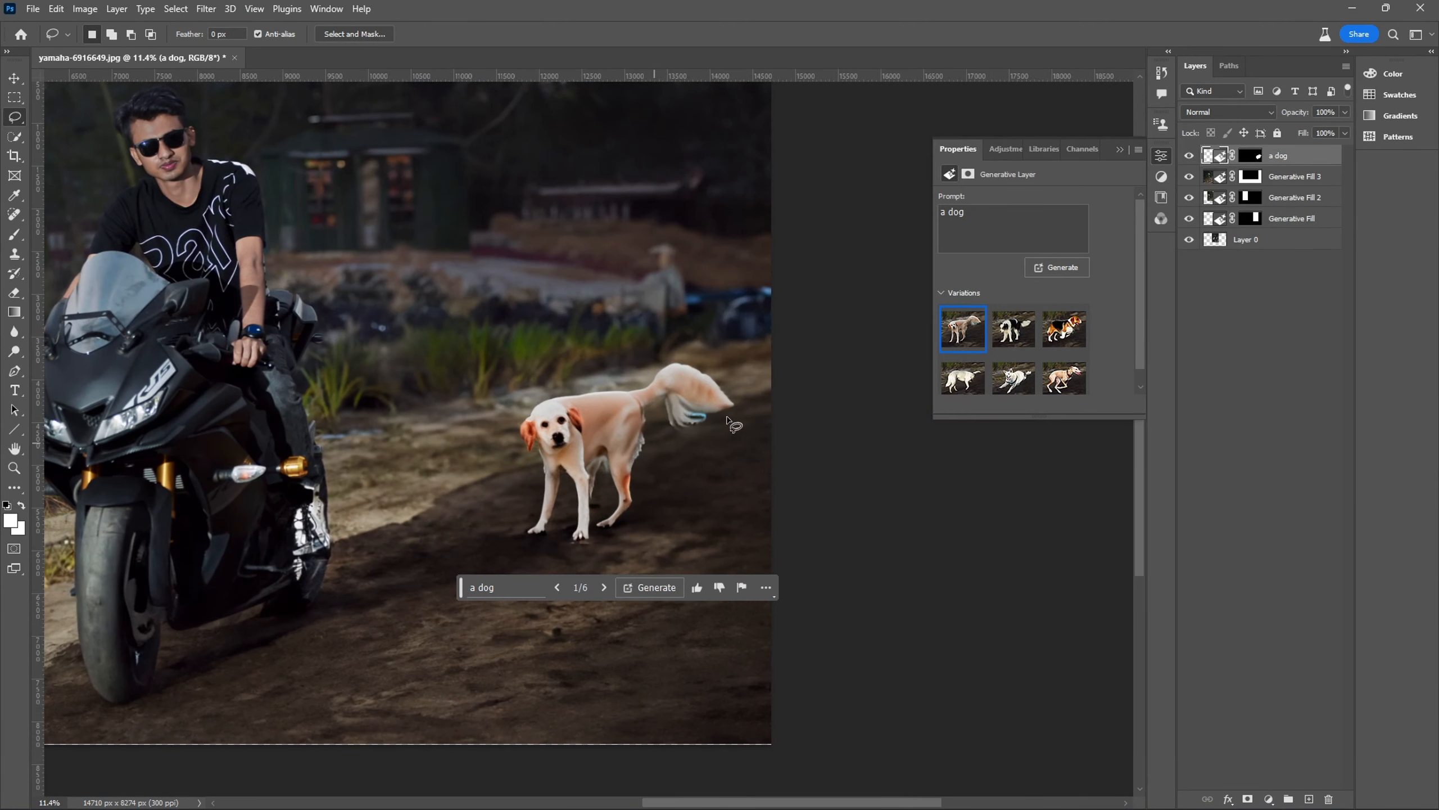
pyautogui.click(1012, 331)
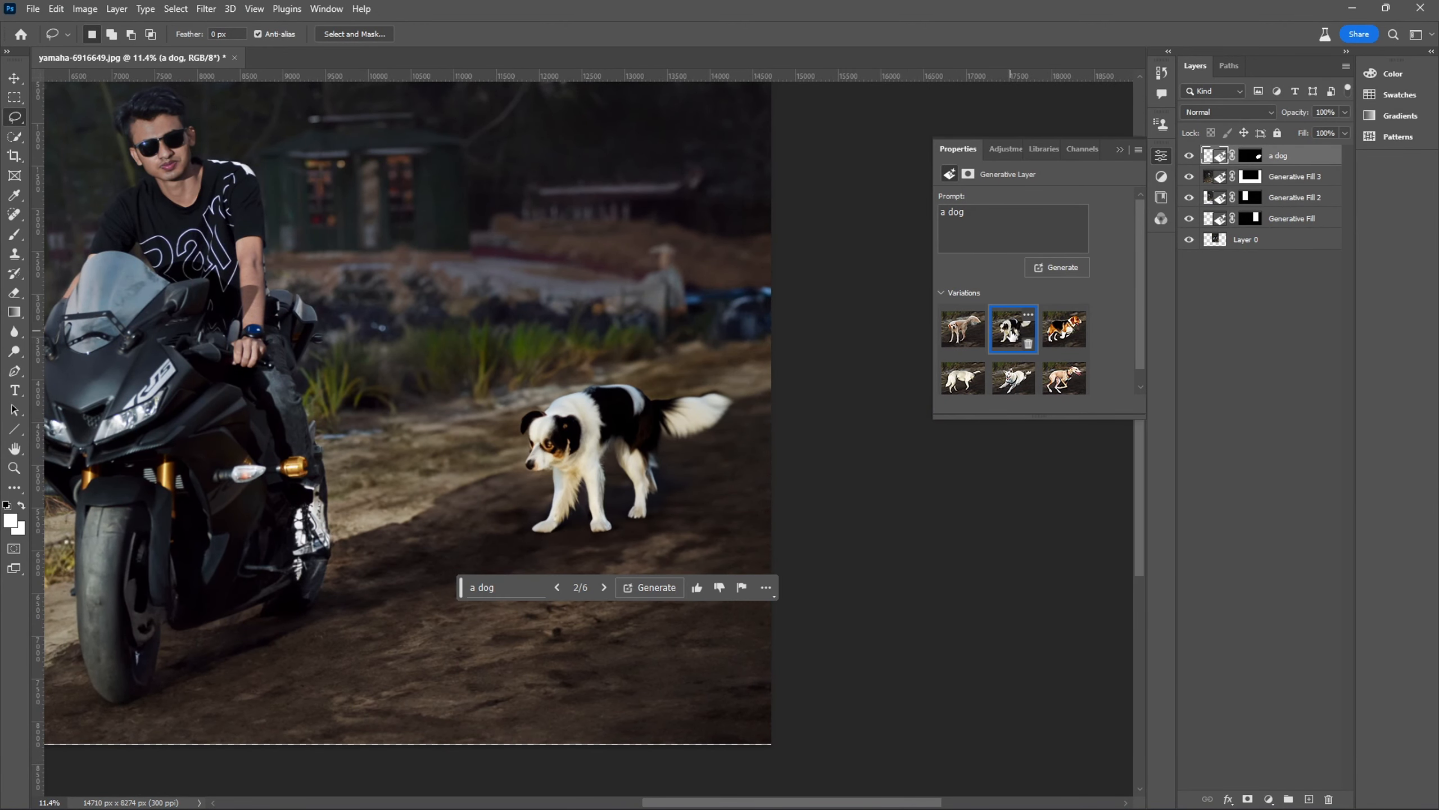
pyautogui.click(1064, 329)
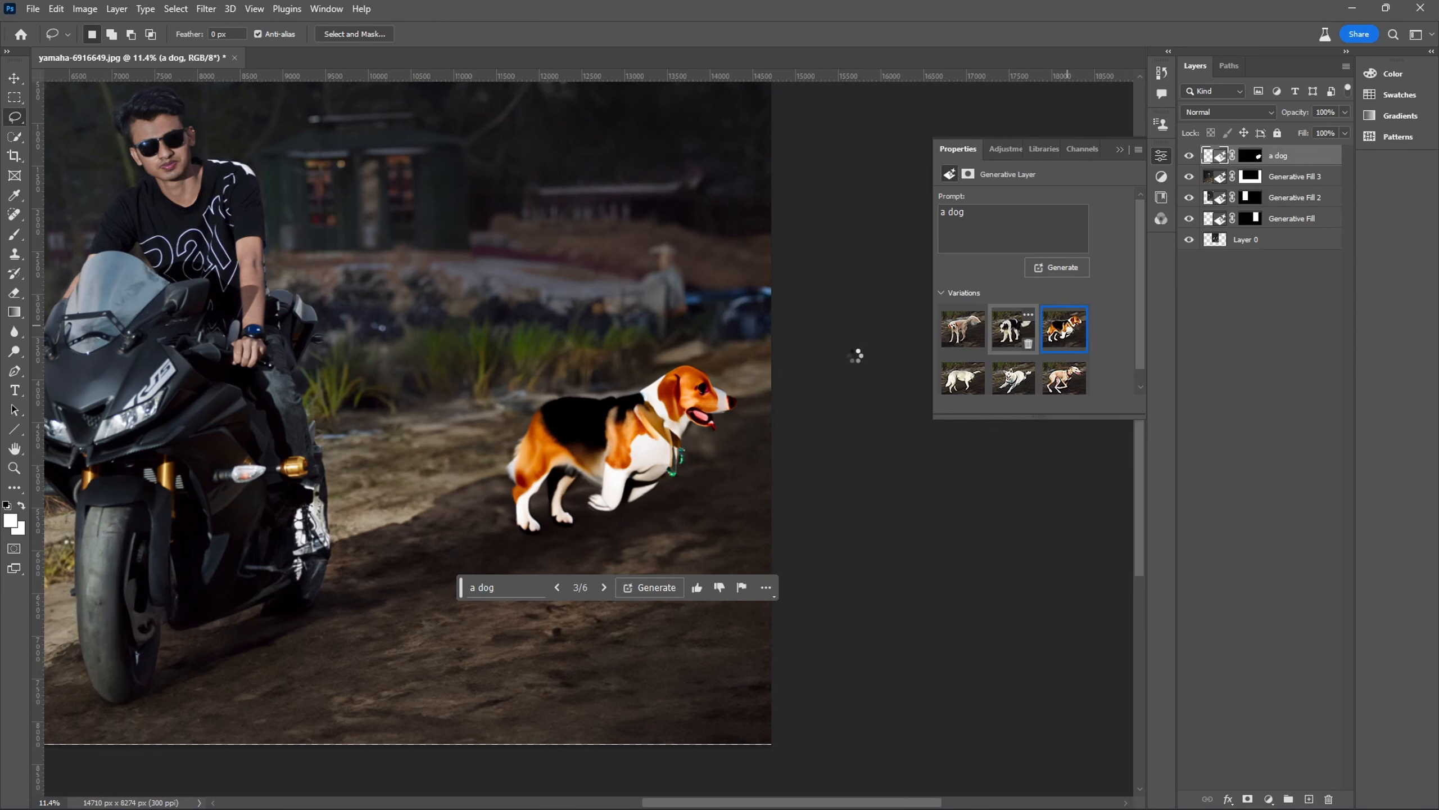
pyautogui.click(1012, 329)
pyautogui.scroll(-4, 548, 383)
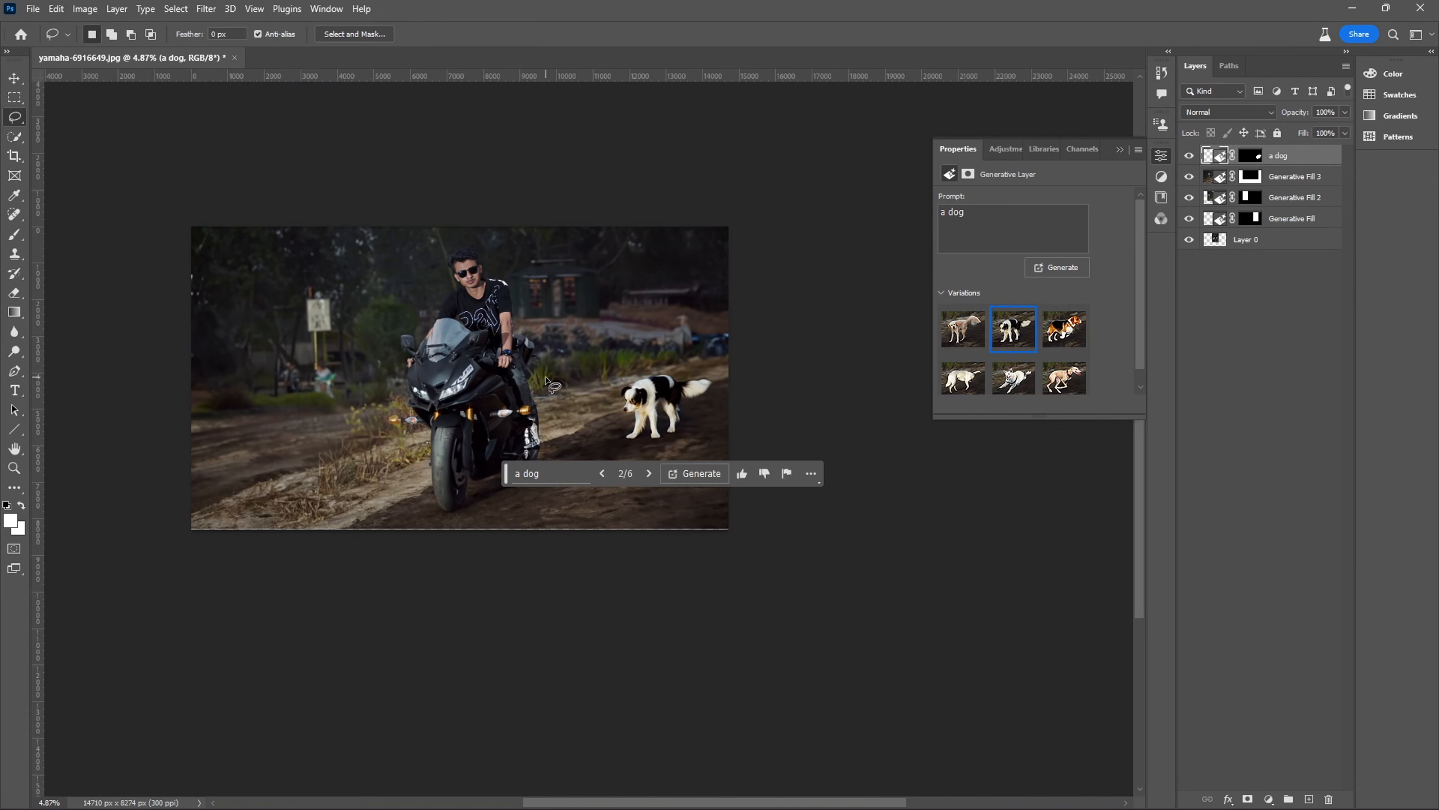
pyautogui.press('Delete')
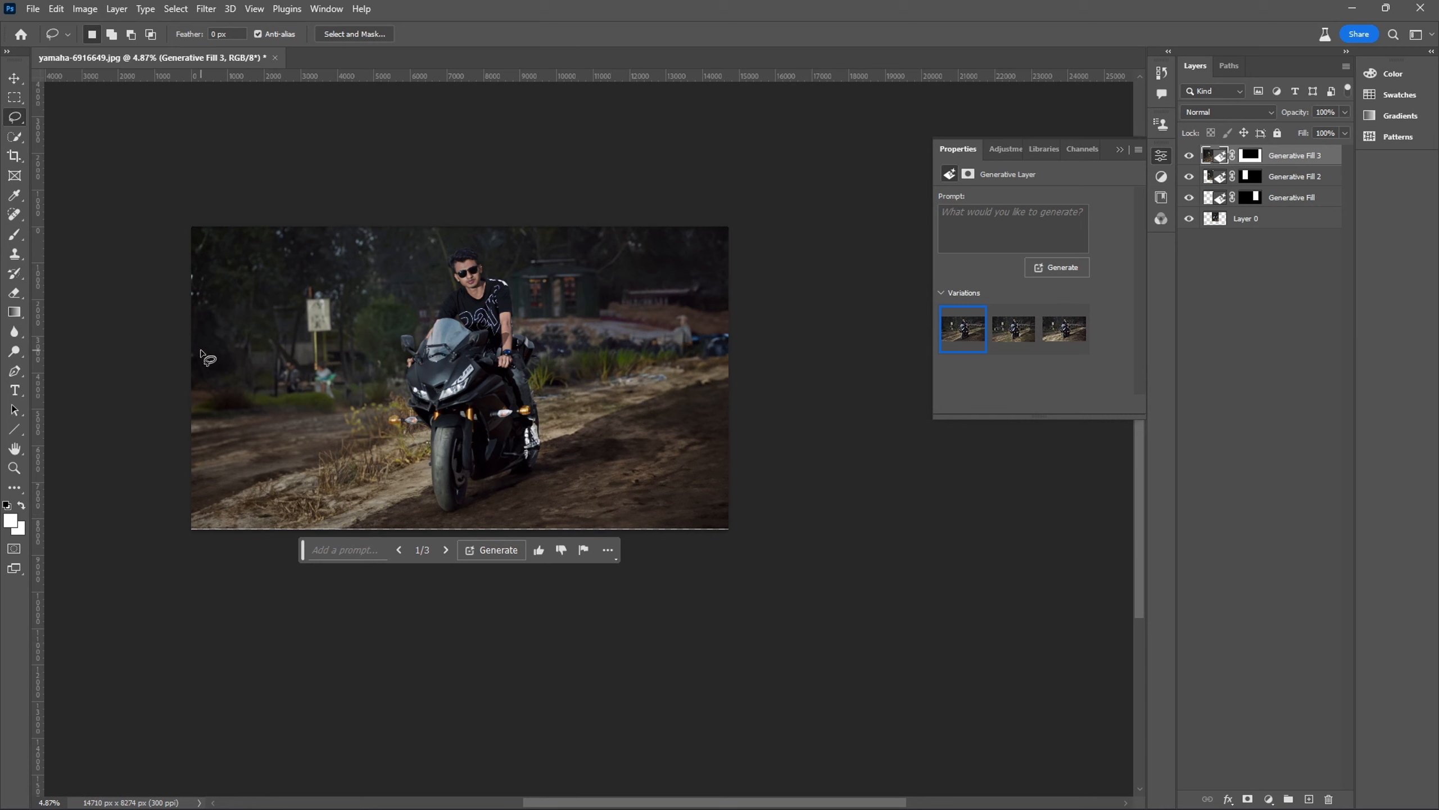
# Lasso a tall rounded area along the photo's left edge down to the bottom corner and generate "tree" in it.
pyautogui.moveTo(194, 321)
pyautogui.mouseDown()
pyautogui.moveTo(261, 291)
pyautogui.moveTo(298, 363)
pyautogui.moveTo(295, 478)
pyautogui.moveTo(272, 522)
pyautogui.moveTo(187, 540)
pyautogui.moveTo(88, 255)
pyautogui.mouseUp()
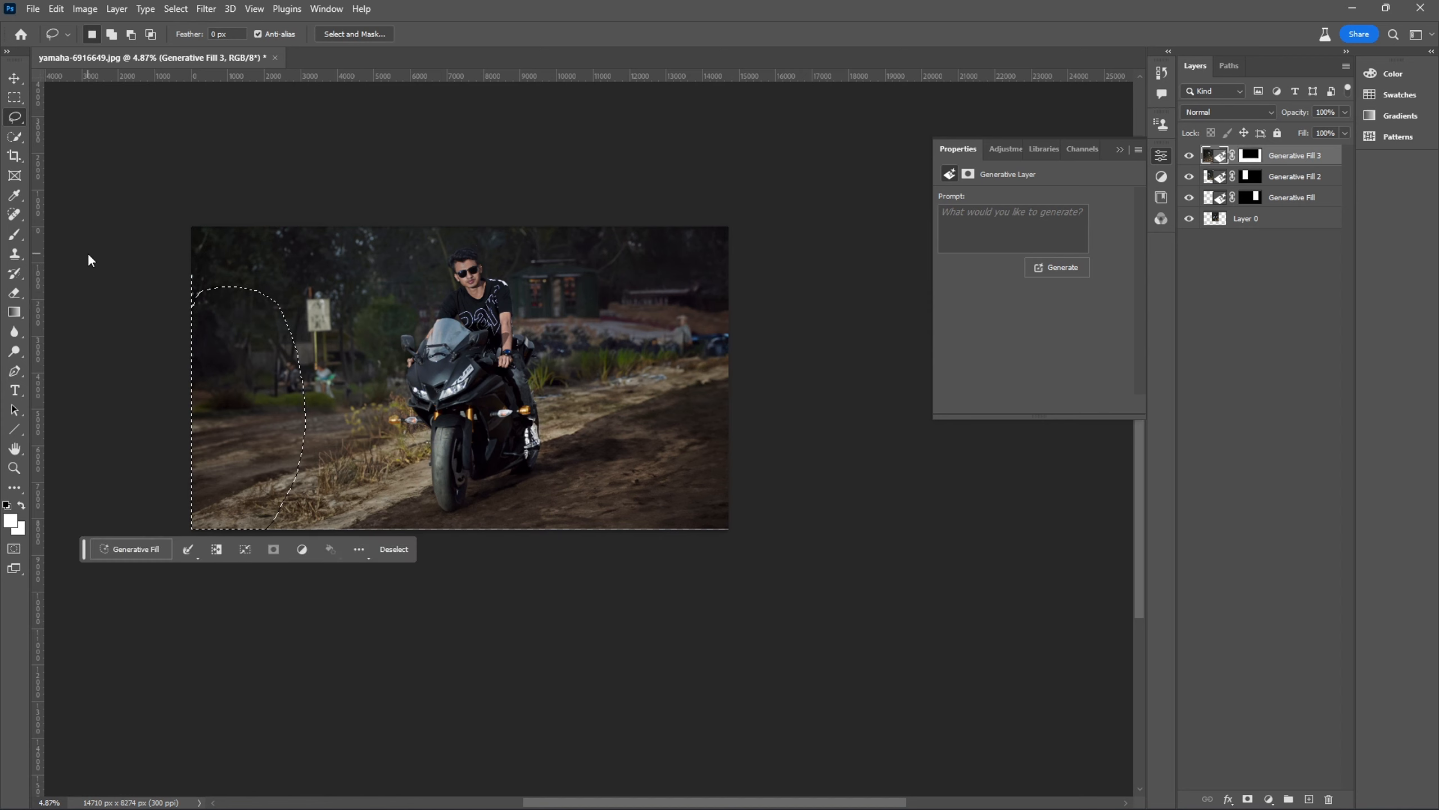
pyautogui.click(133, 546)
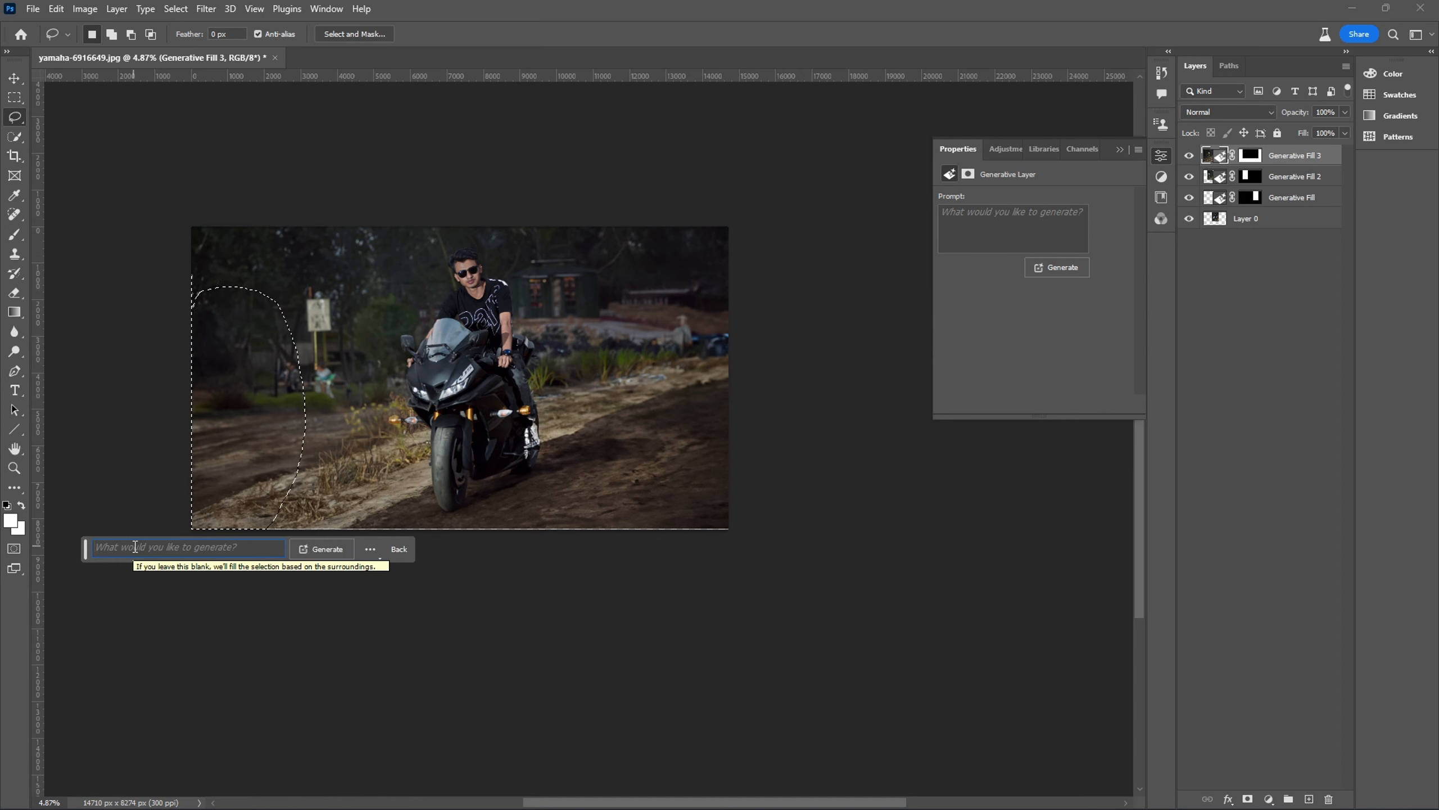
pyautogui.write('tree')
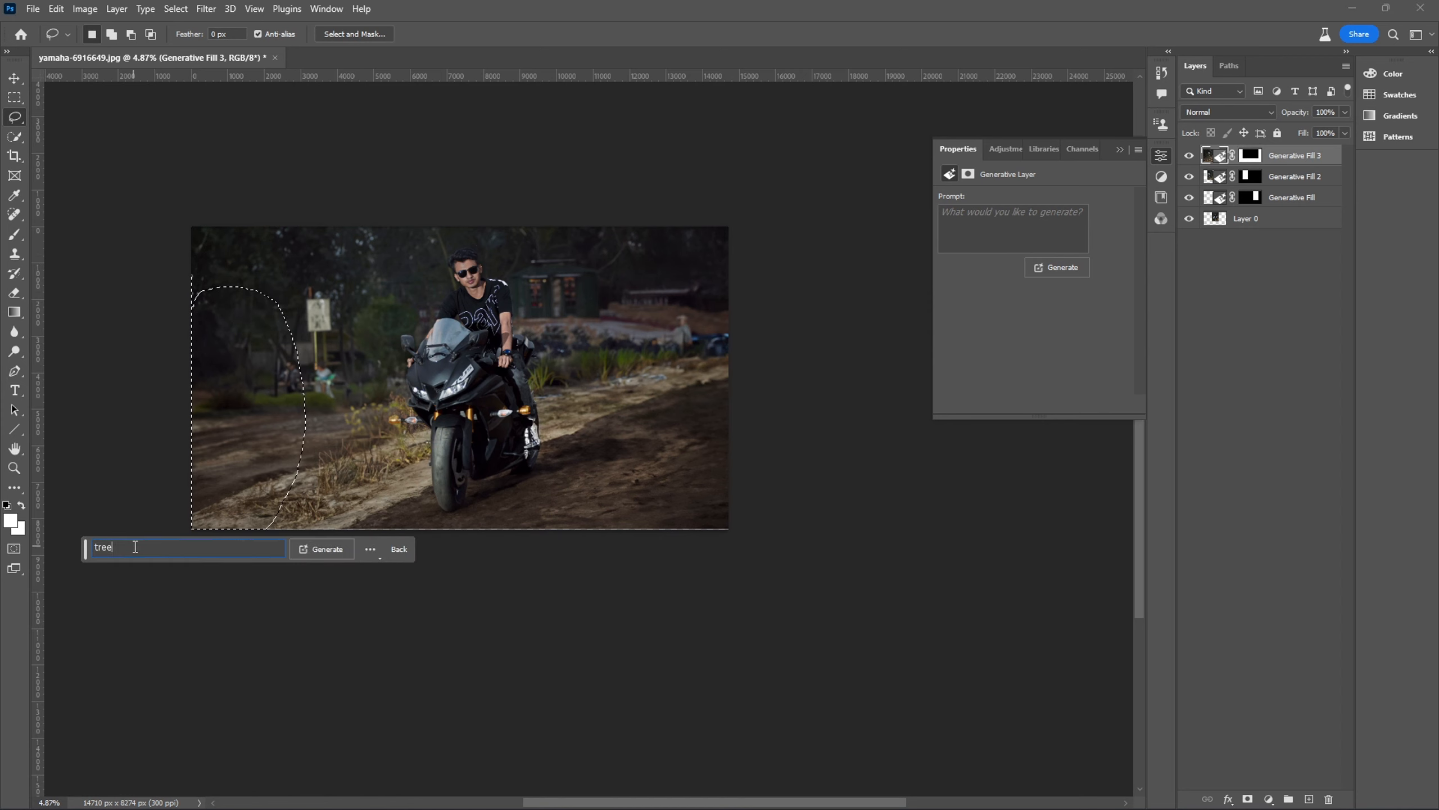
pyautogui.click(318, 557)
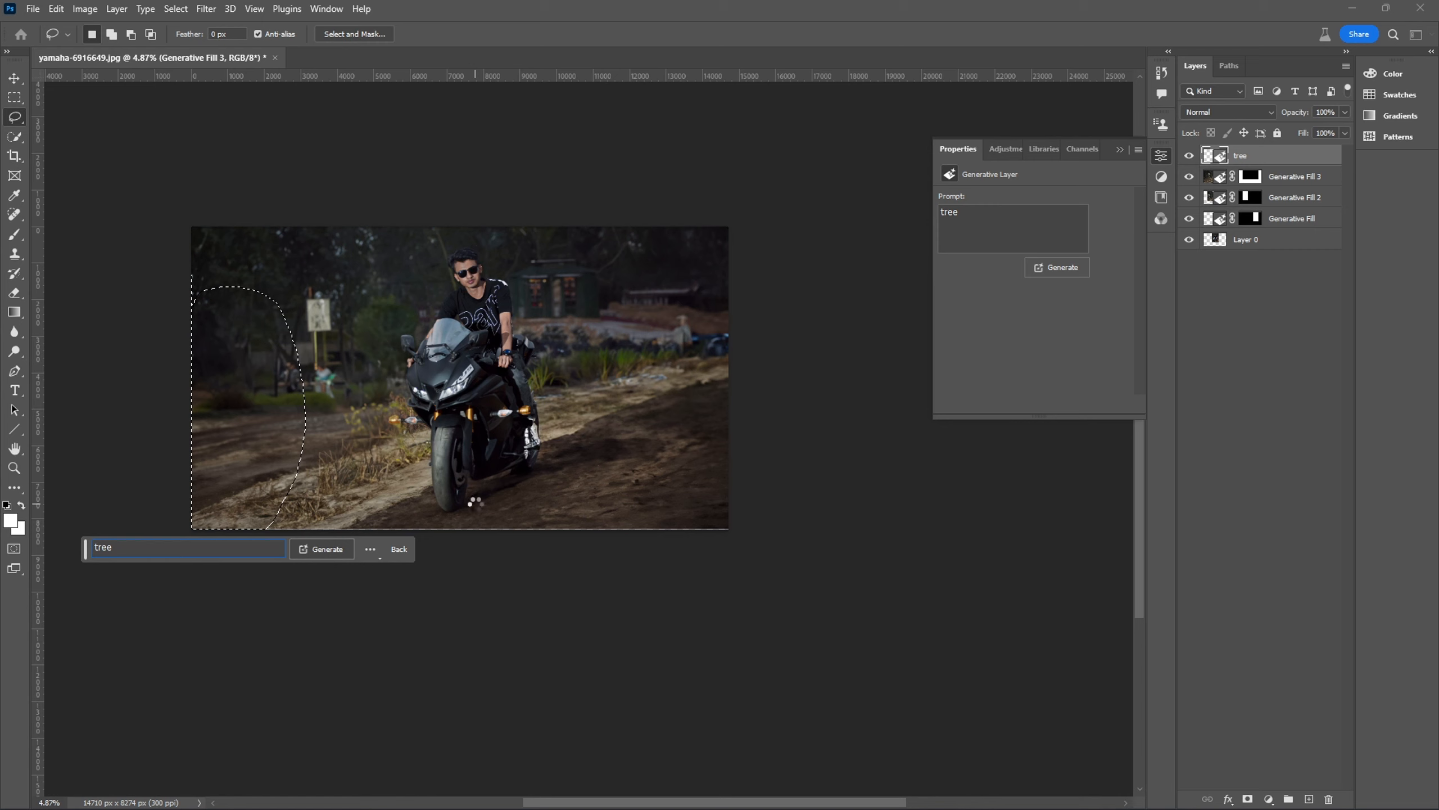
# Compare the three tree variations and choose the second one, the moss-covered trunk with a round crown.
pyautogui.moveTo(1028, 335)
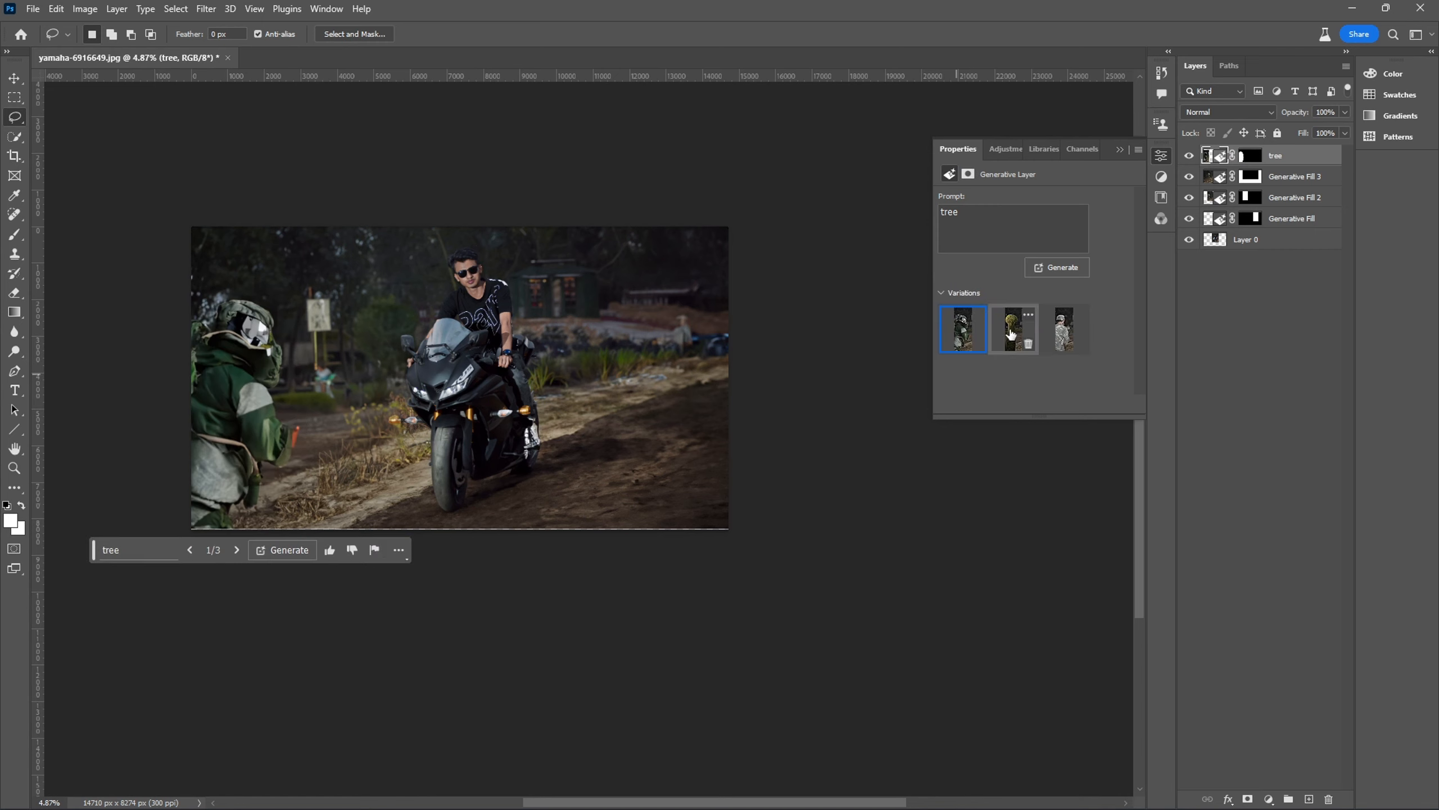
pyautogui.click(1012, 335)
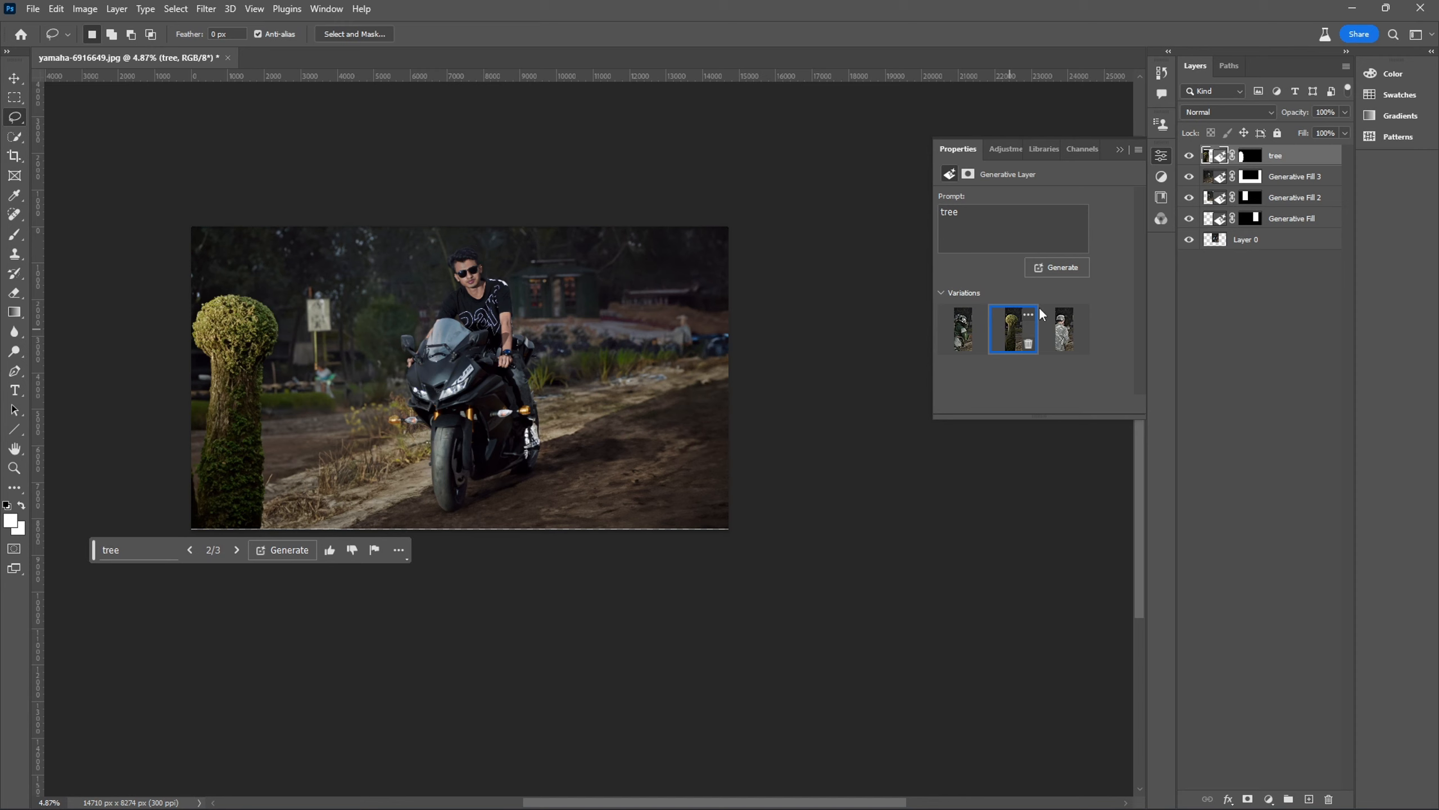
pyautogui.click(1060, 328)
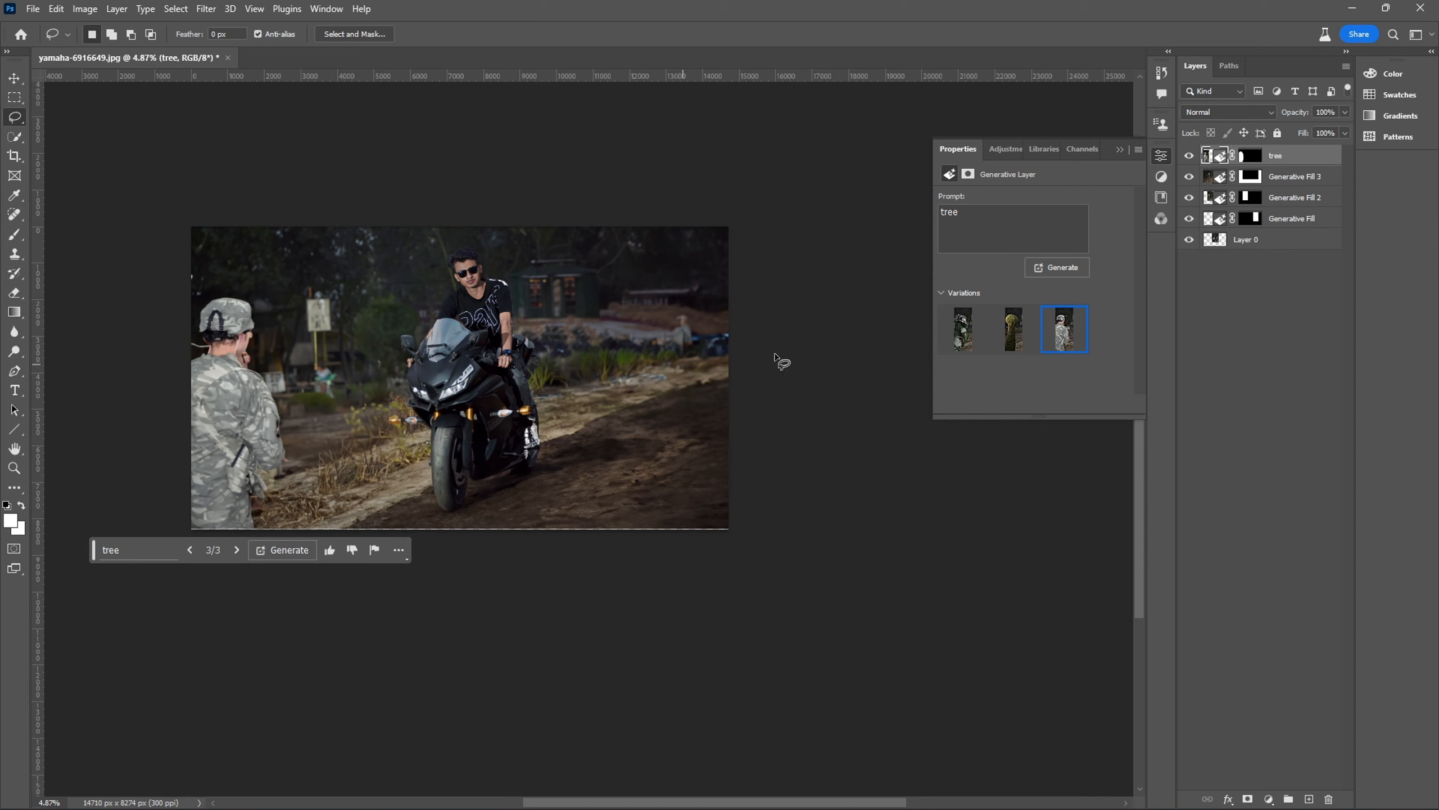
pyautogui.click(1015, 335)
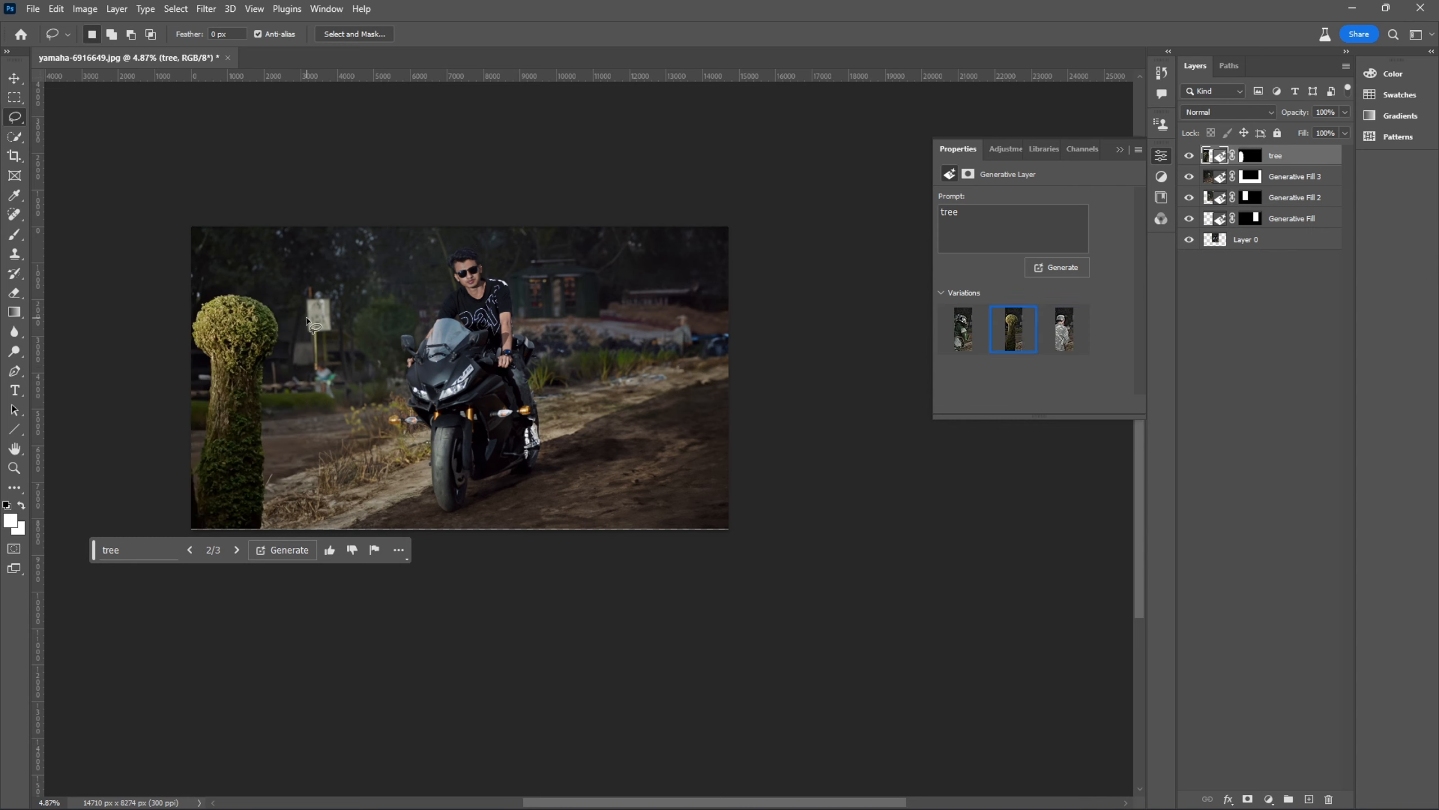
# Lasso the background between the tree and the rider up to the photo's top edge and generate "city" in it.
pyautogui.scroll(1, 372, 419)
pyautogui.scroll(8, 311, 430)
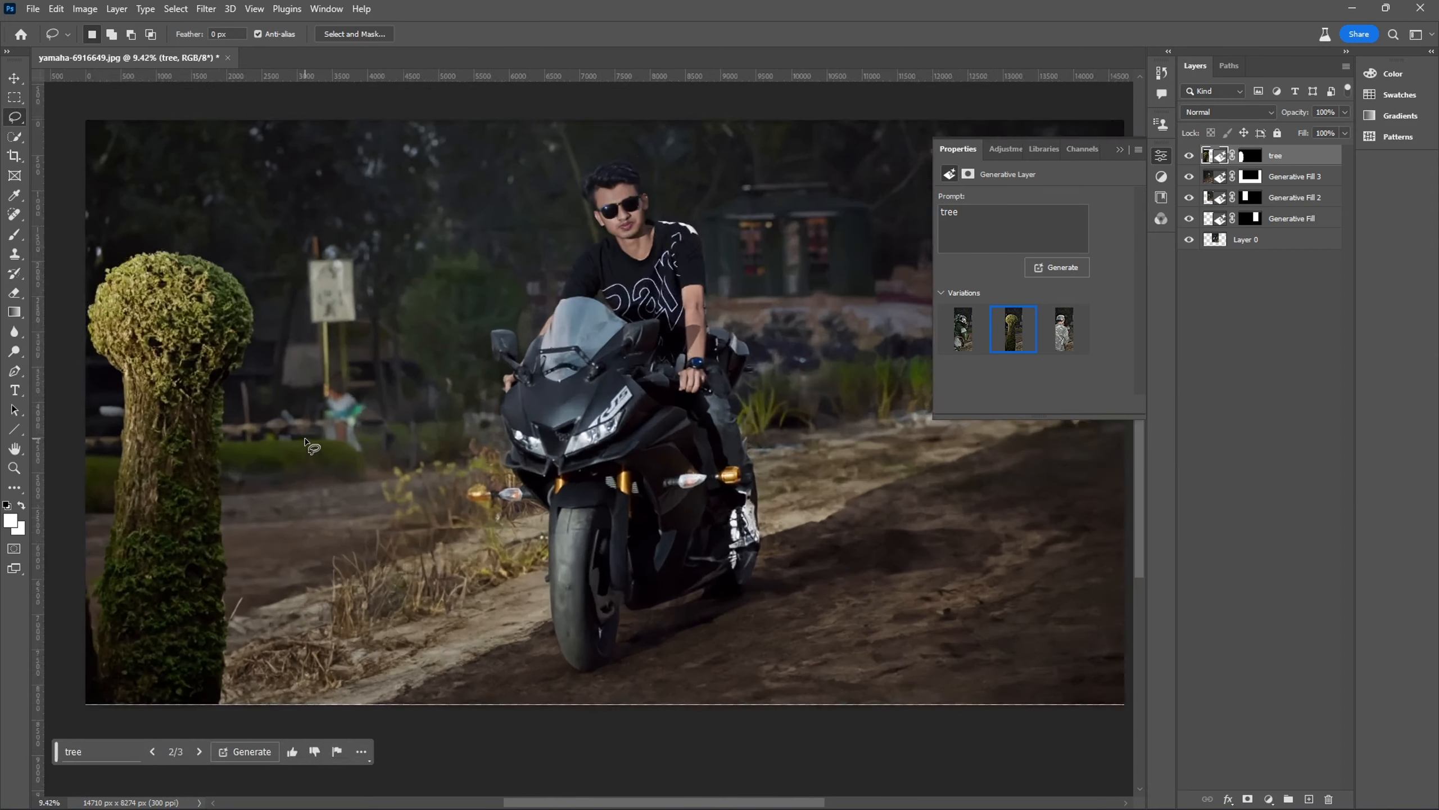
pyautogui.scroll(-1, 778, 436)
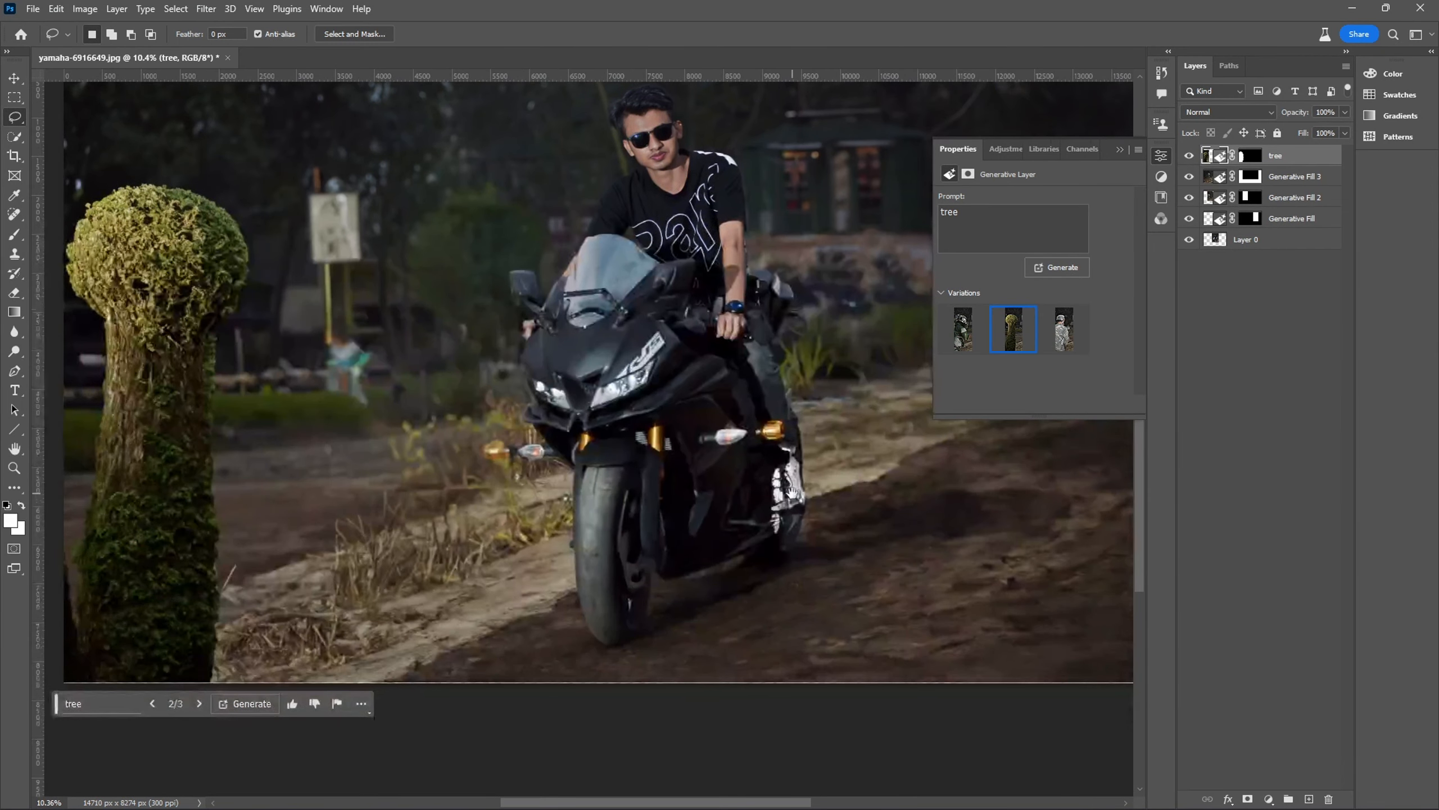
pyautogui.scroll(-5, 804, 397)
pyautogui.moveTo(831, 350)
pyautogui.mouseDown()
pyautogui.moveTo(809, 397)
pyautogui.moveTo(820, 376)
pyautogui.mouseUp()
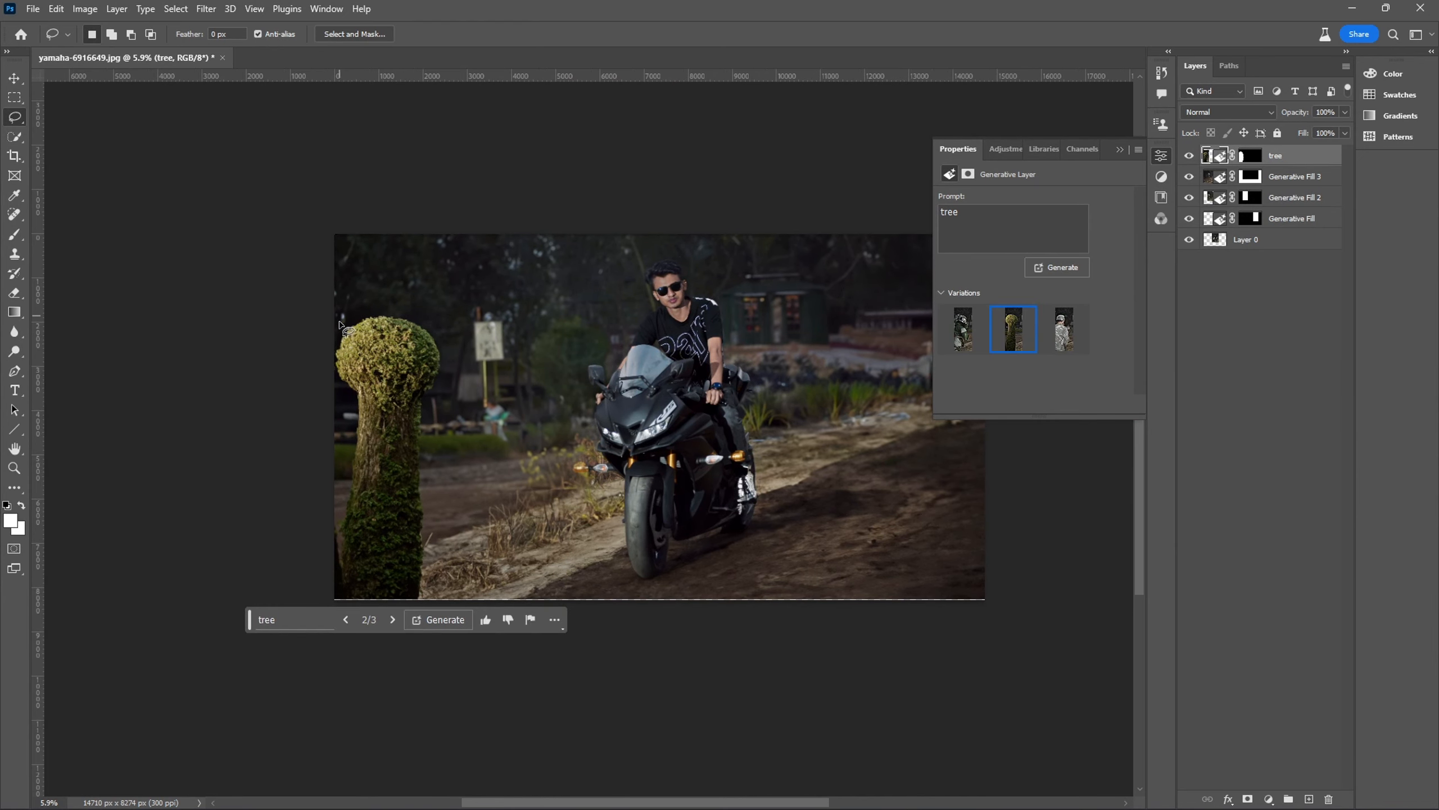
pyautogui.moveTo(335, 341)
pyautogui.mouseDown()
pyautogui.moveTo(426, 320)
pyautogui.moveTo(436, 417)
pyautogui.moveTo(476, 462)
pyautogui.moveTo(535, 450)
pyautogui.moveTo(571, 425)
pyautogui.moveTo(578, 380)
pyautogui.moveTo(640, 316)
pyautogui.moveTo(645, 239)
pyautogui.moveTo(512, 196)
pyautogui.moveTo(293, 177)
pyautogui.moveTo(291, 351)
pyautogui.mouseUp()
pyautogui.click(404, 483)
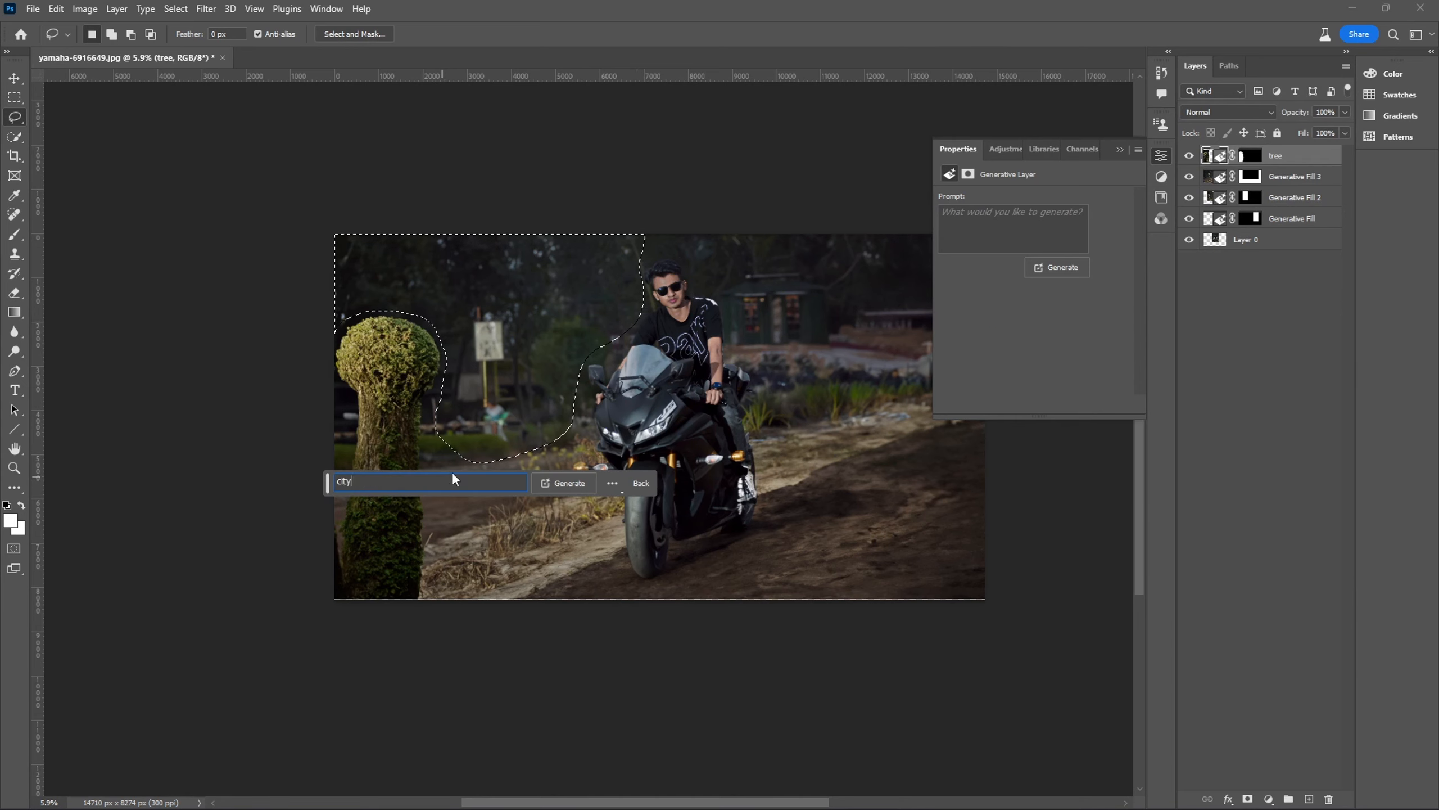
pyautogui.click(569, 482)
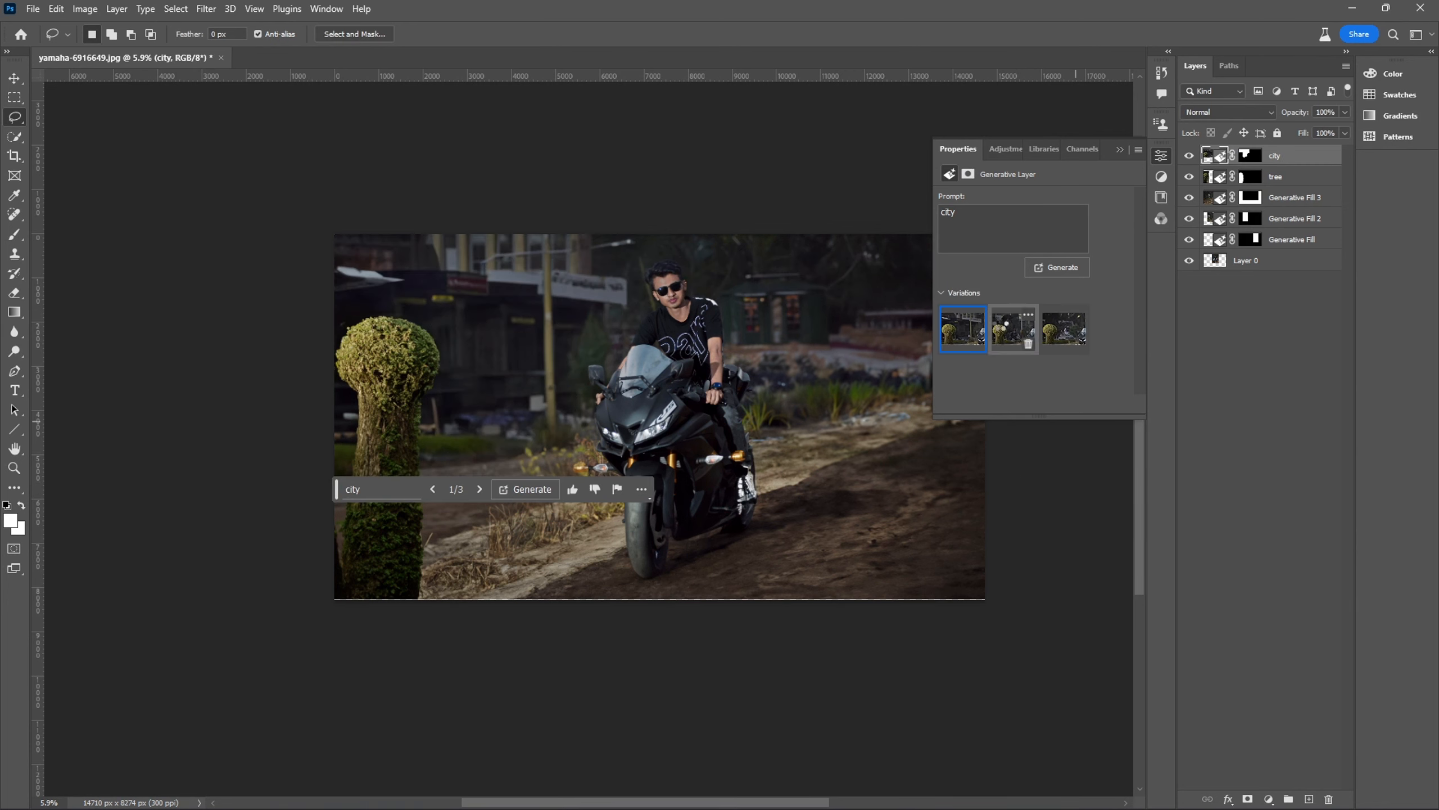
# Look through the city variations and choose the first one for the background.
pyautogui.click(1002, 330)
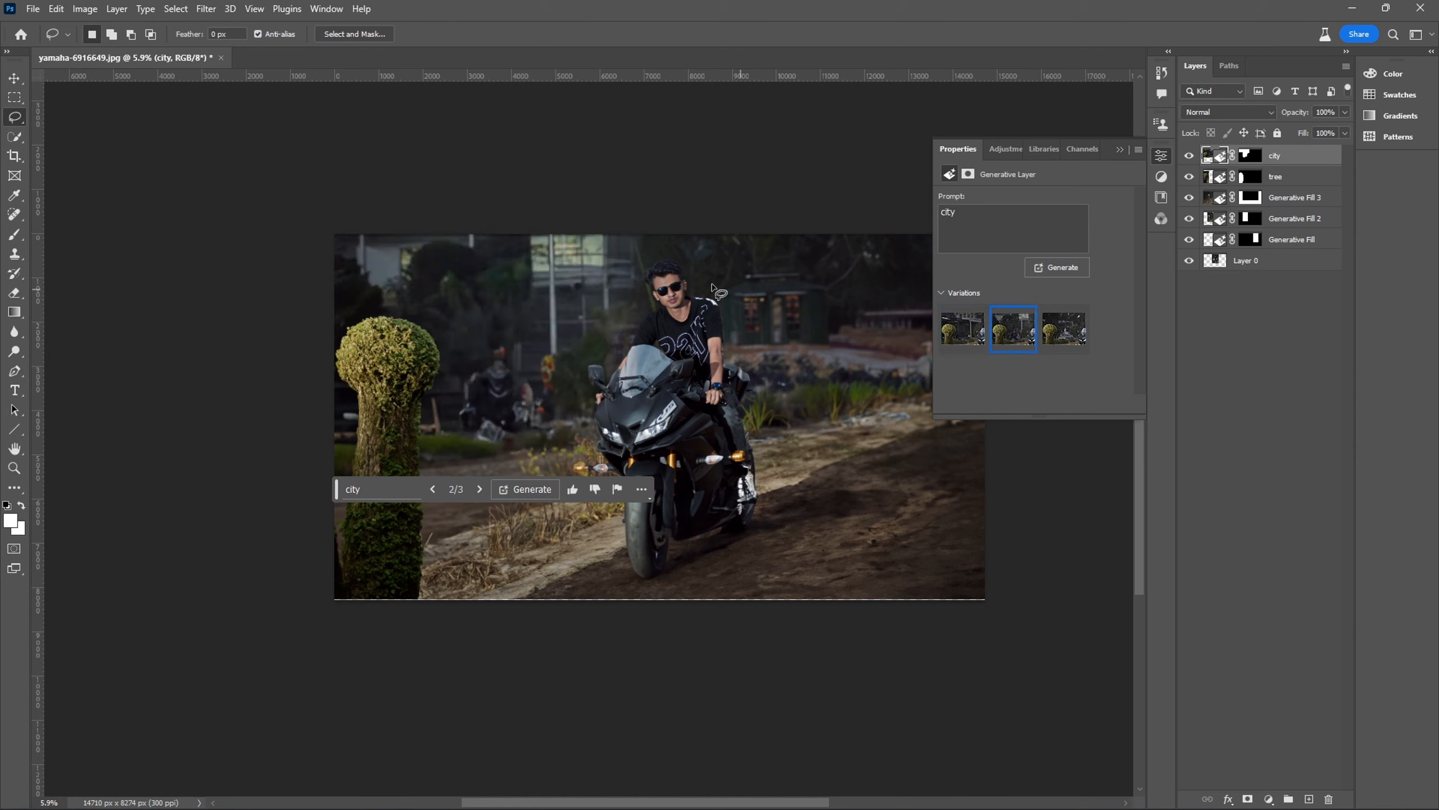
pyautogui.click(1065, 329)
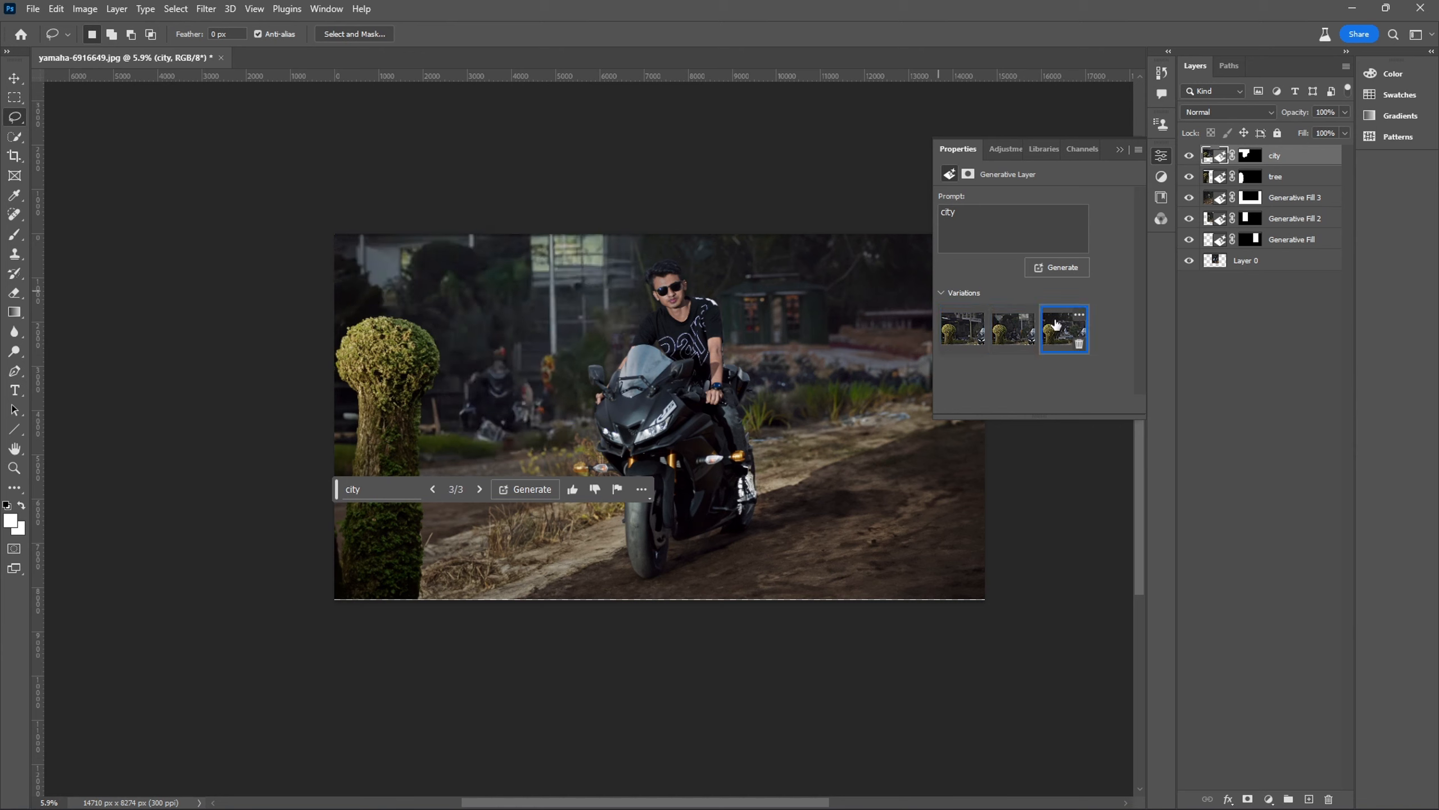
pyautogui.click(955, 330)
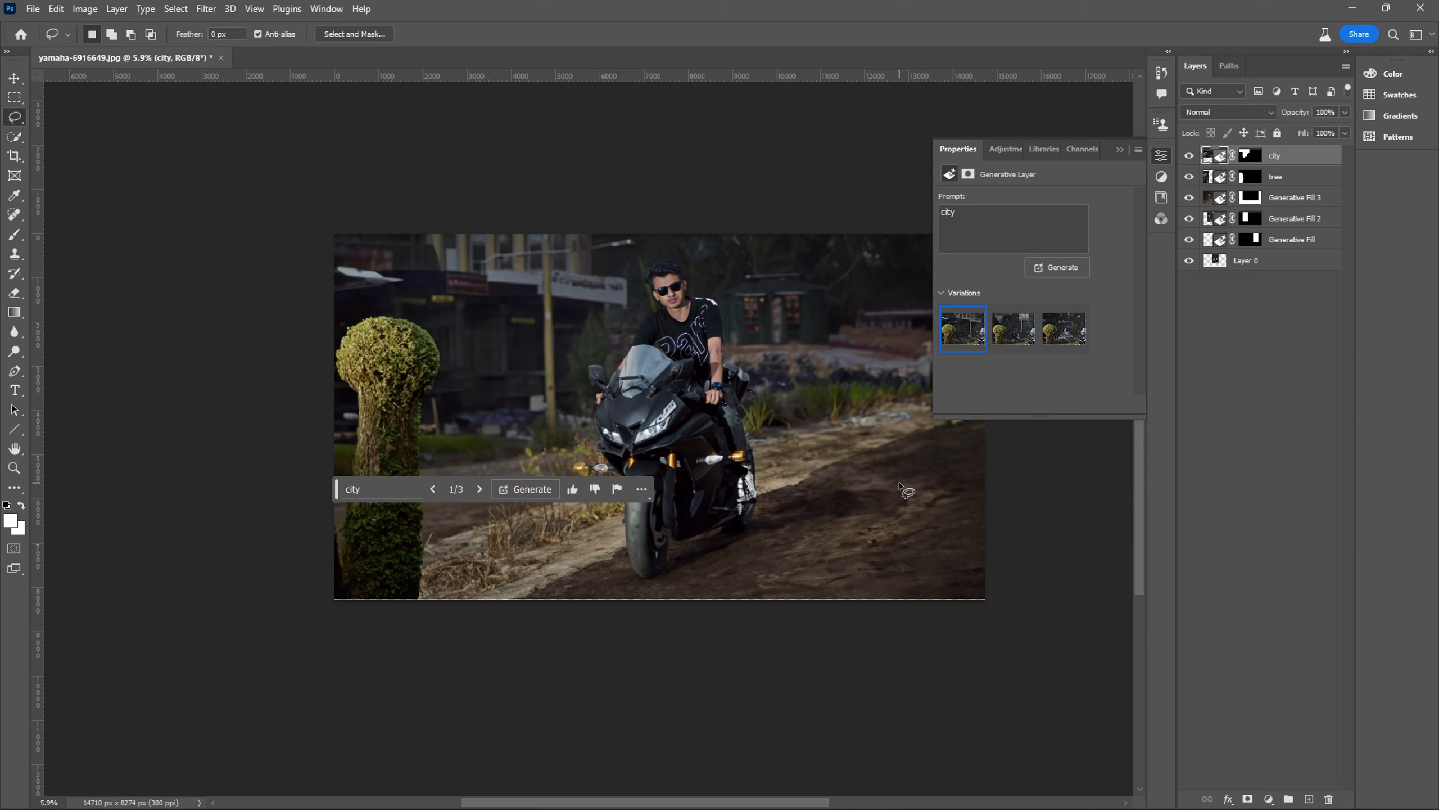
# Lasso the dirt ground in the photo's bottom right corner and generate "water" in it.
pyautogui.moveTo(886, 459)
pyautogui.mouseDown()
pyautogui.moveTo(802, 514)
pyautogui.moveTo(751, 582)
pyautogui.moveTo(891, 638)
pyautogui.moveTo(1095, 609)
pyautogui.moveTo(1096, 440)
pyautogui.moveTo(1056, 433)
pyautogui.moveTo(875, 462)
pyautogui.mouseUp()
pyautogui.click(957, 217)
pyautogui.write('water')
pyautogui.click(1057, 267)
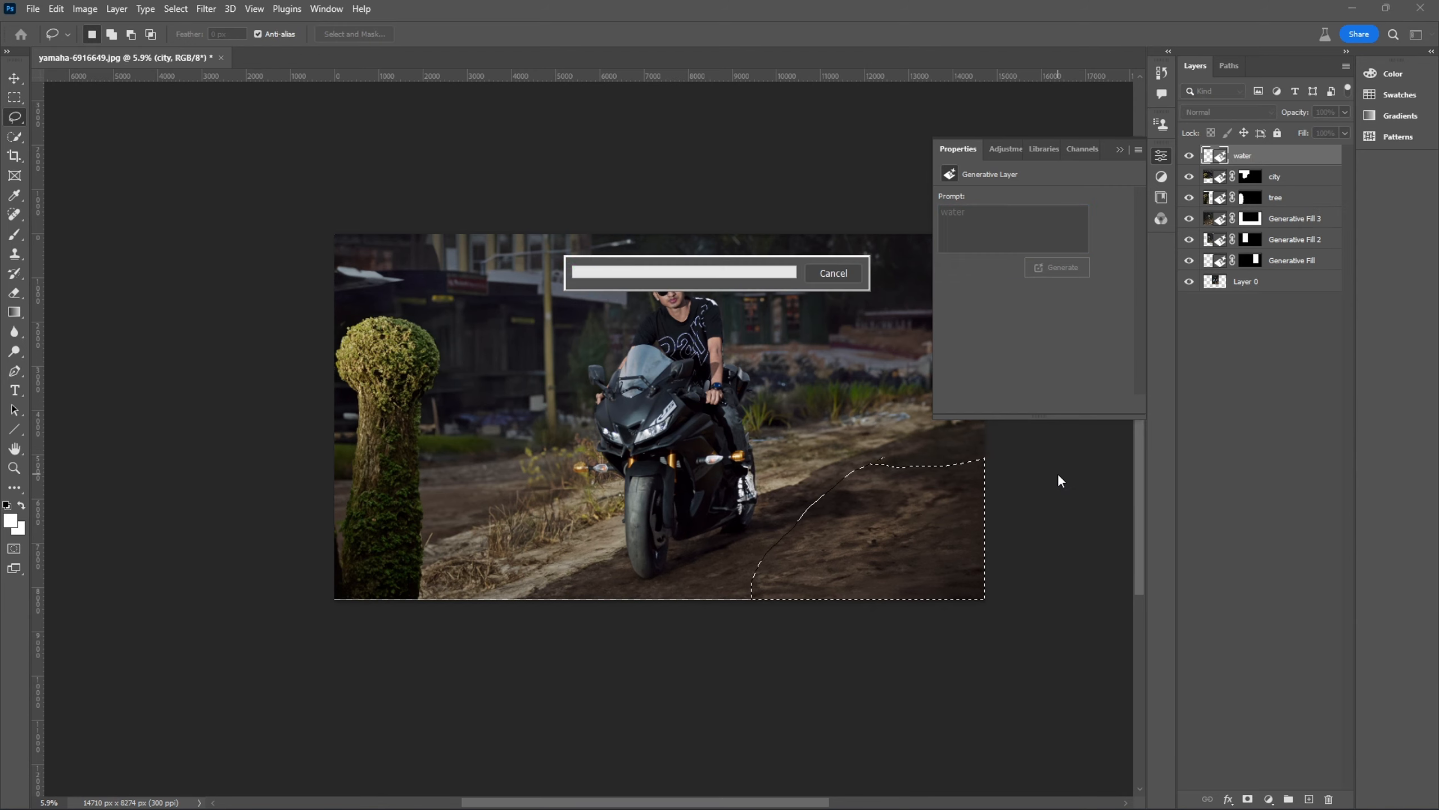
pyautogui.scroll(3, 846, 474)
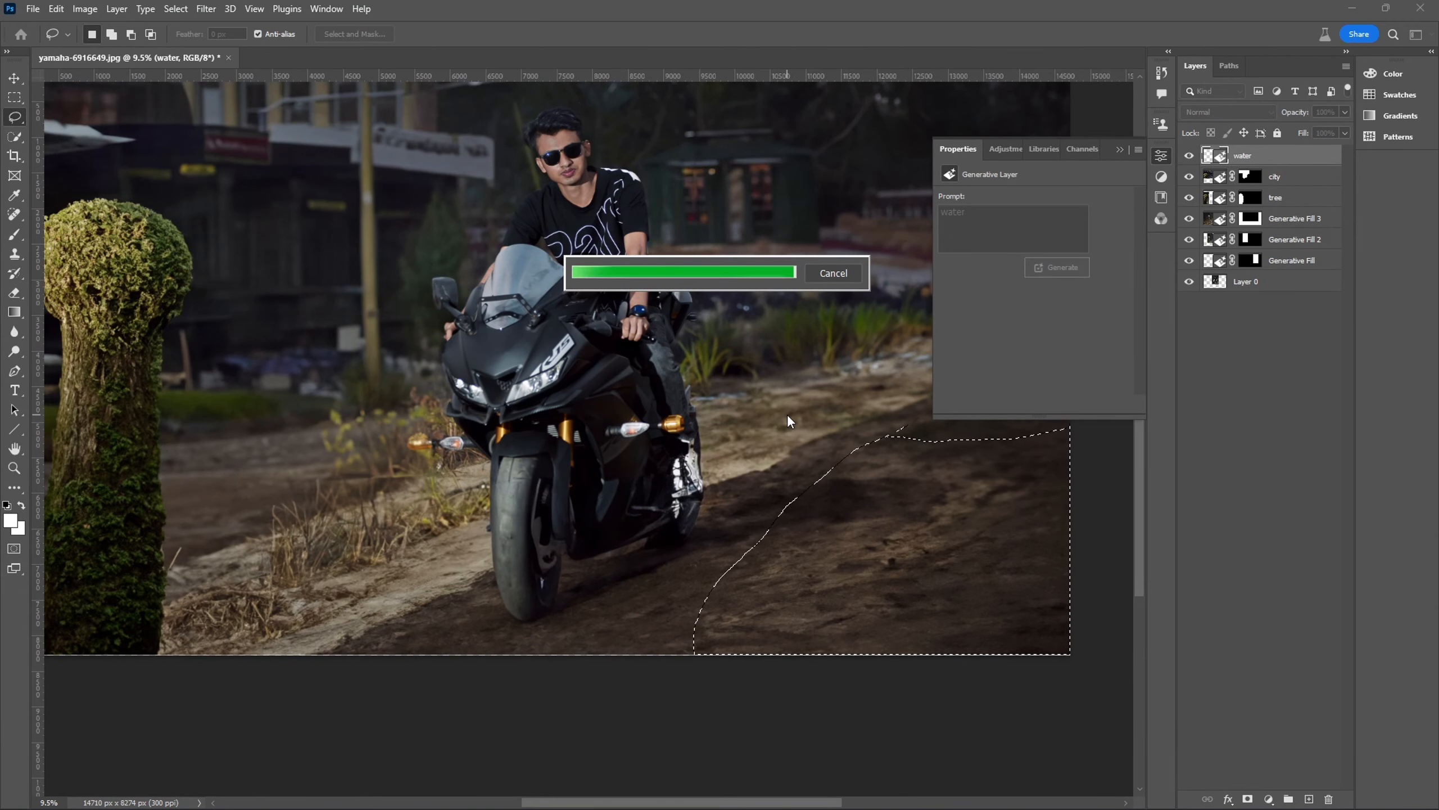
pyautogui.scroll(-2, 785, 479)
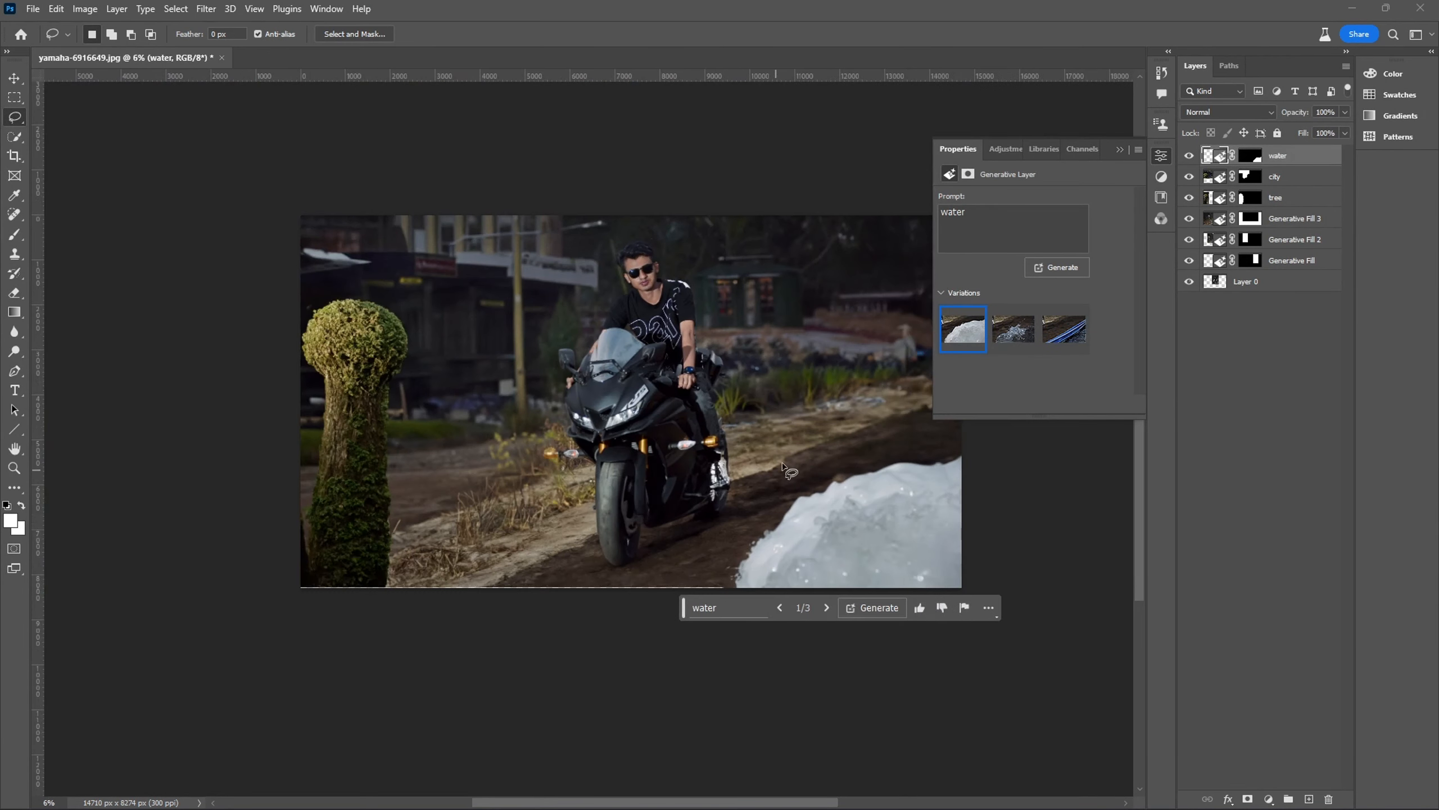
# Compare the water variations, keep the third one with the blue barrier, and collapse the layer properties.
pyautogui.click(1009, 334)
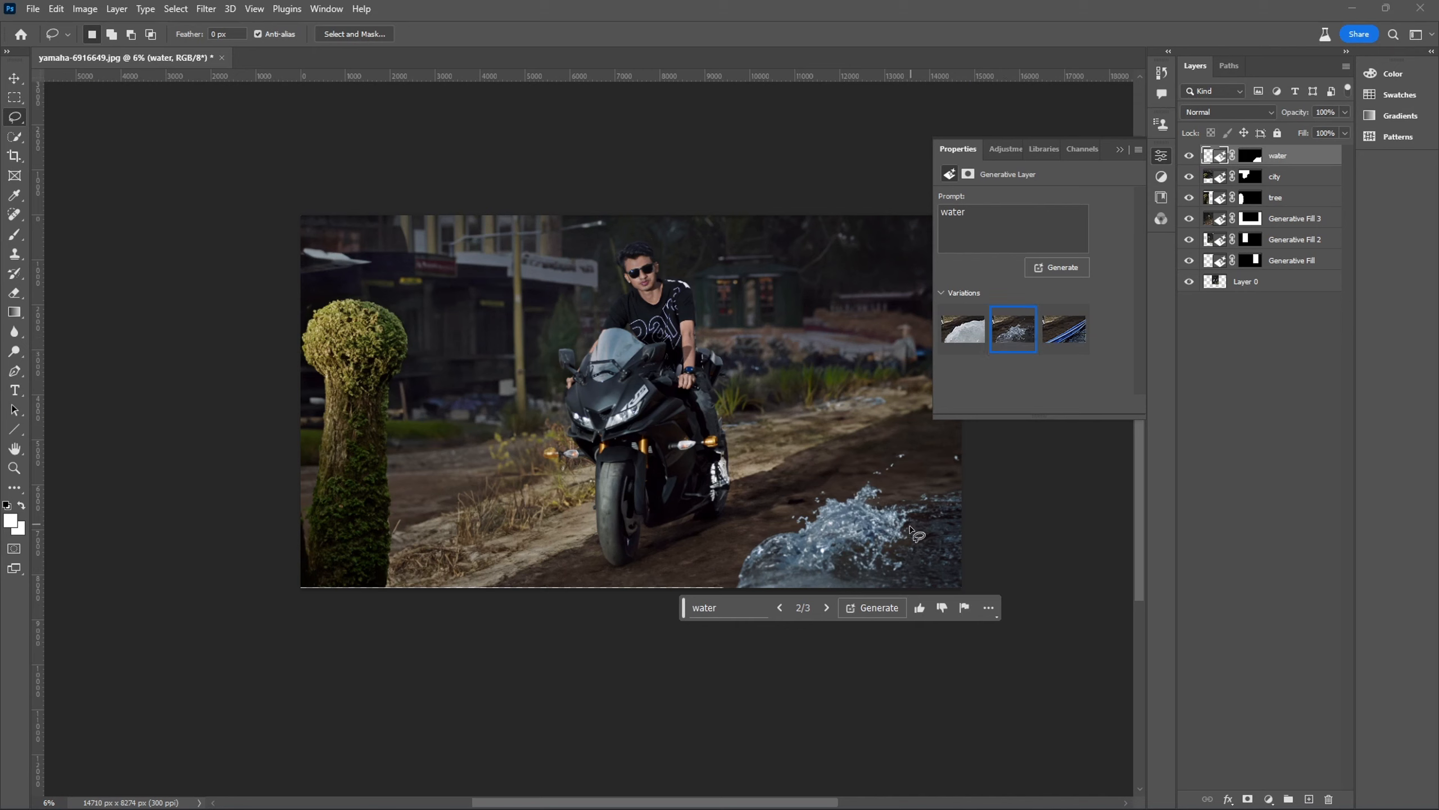
pyautogui.click(1065, 335)
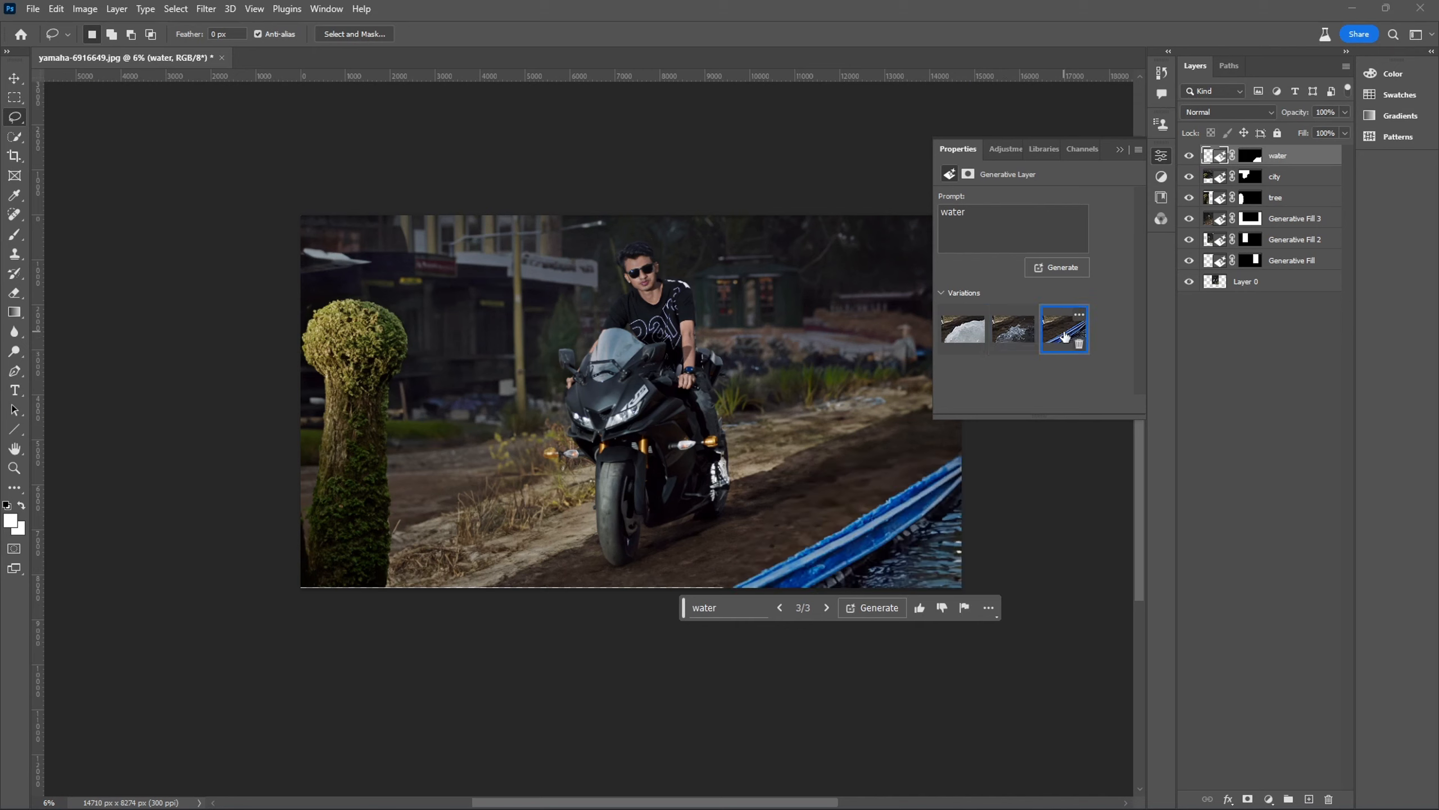
pyautogui.click(1123, 149)
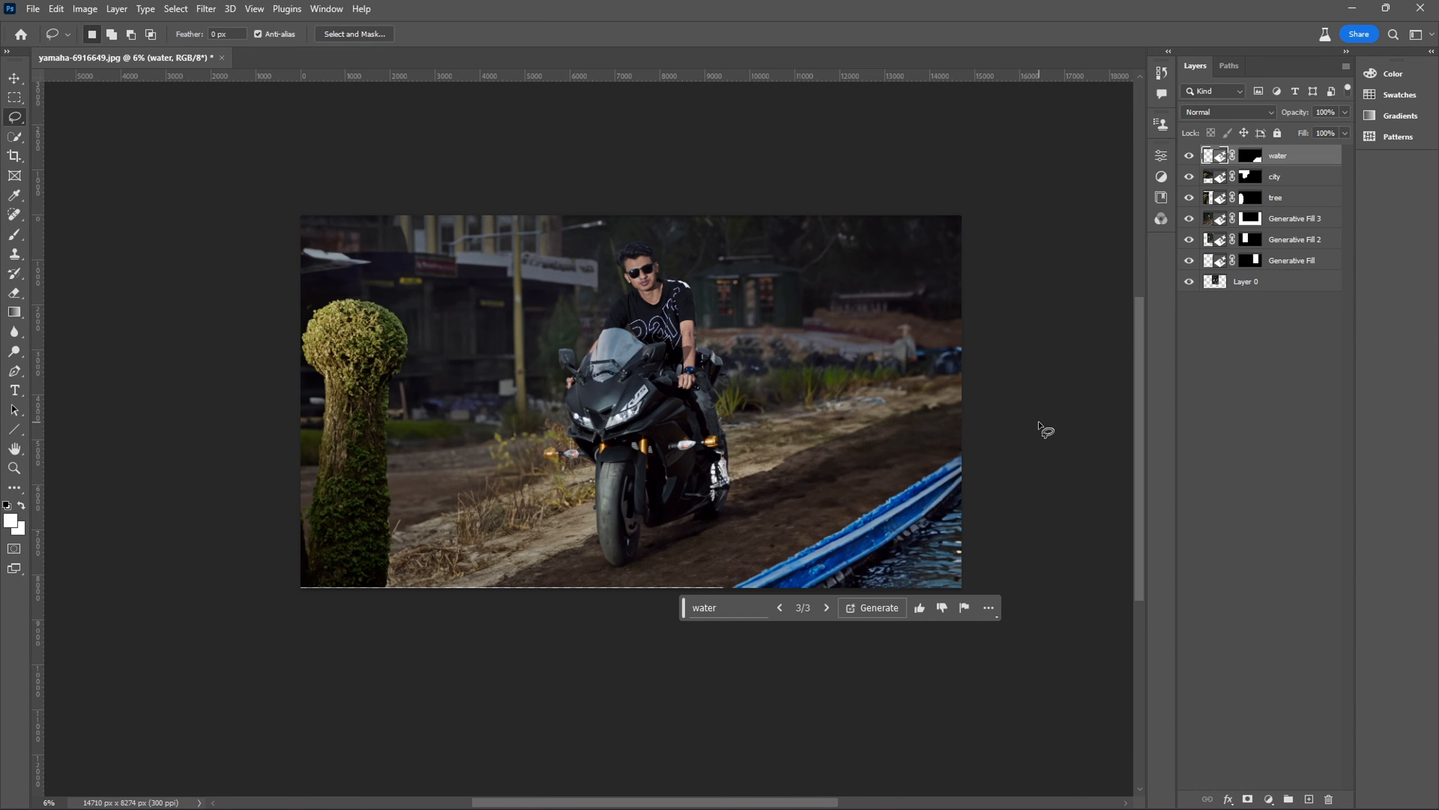
# Extend the canvas upward and to both sides with the Crop tool at 16:9, to about 16724 × 9407 px.
pyautogui.click(14, 97)
pyautogui.click(14, 155)
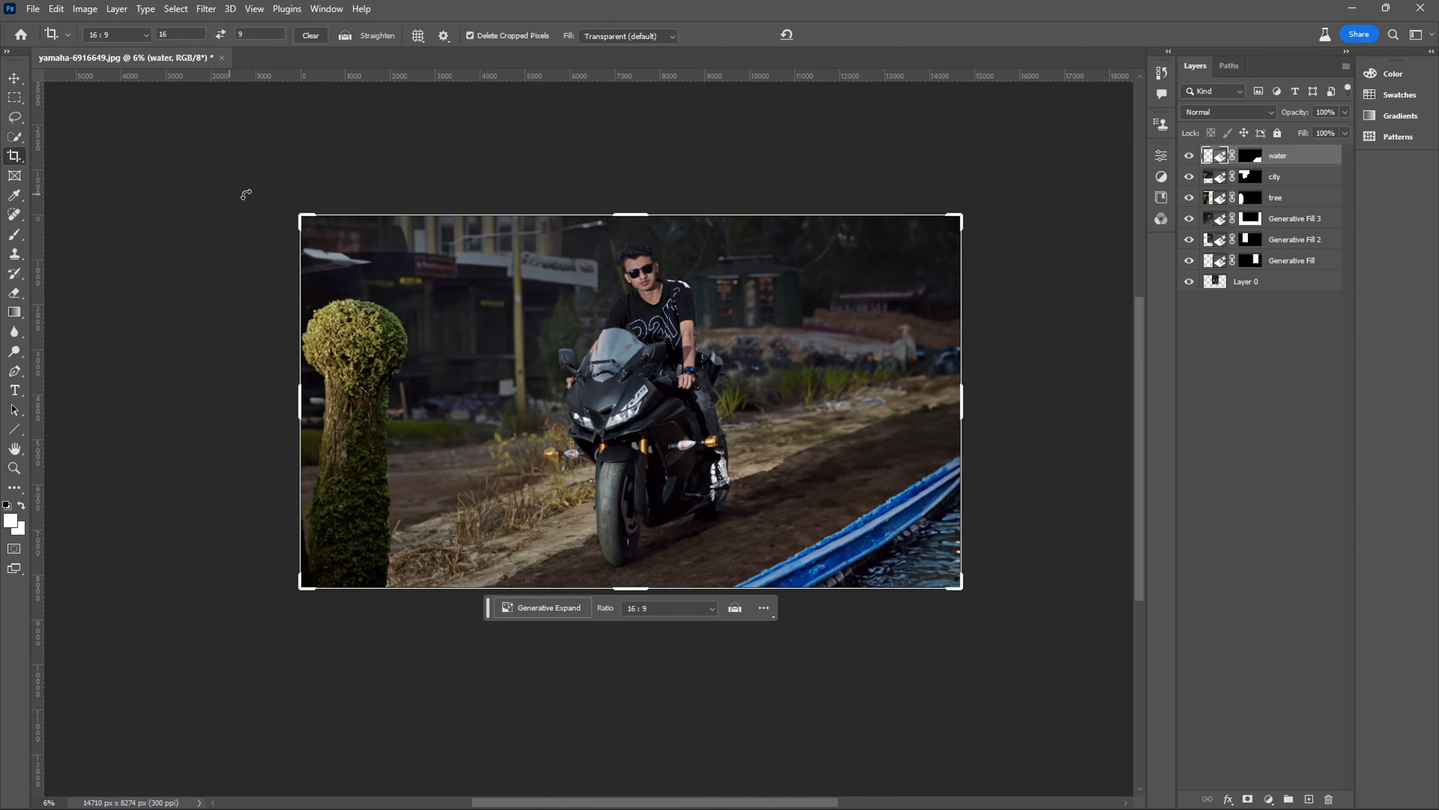
pyautogui.moveTo(624, 216); pyautogui.dragTo(631, 188)
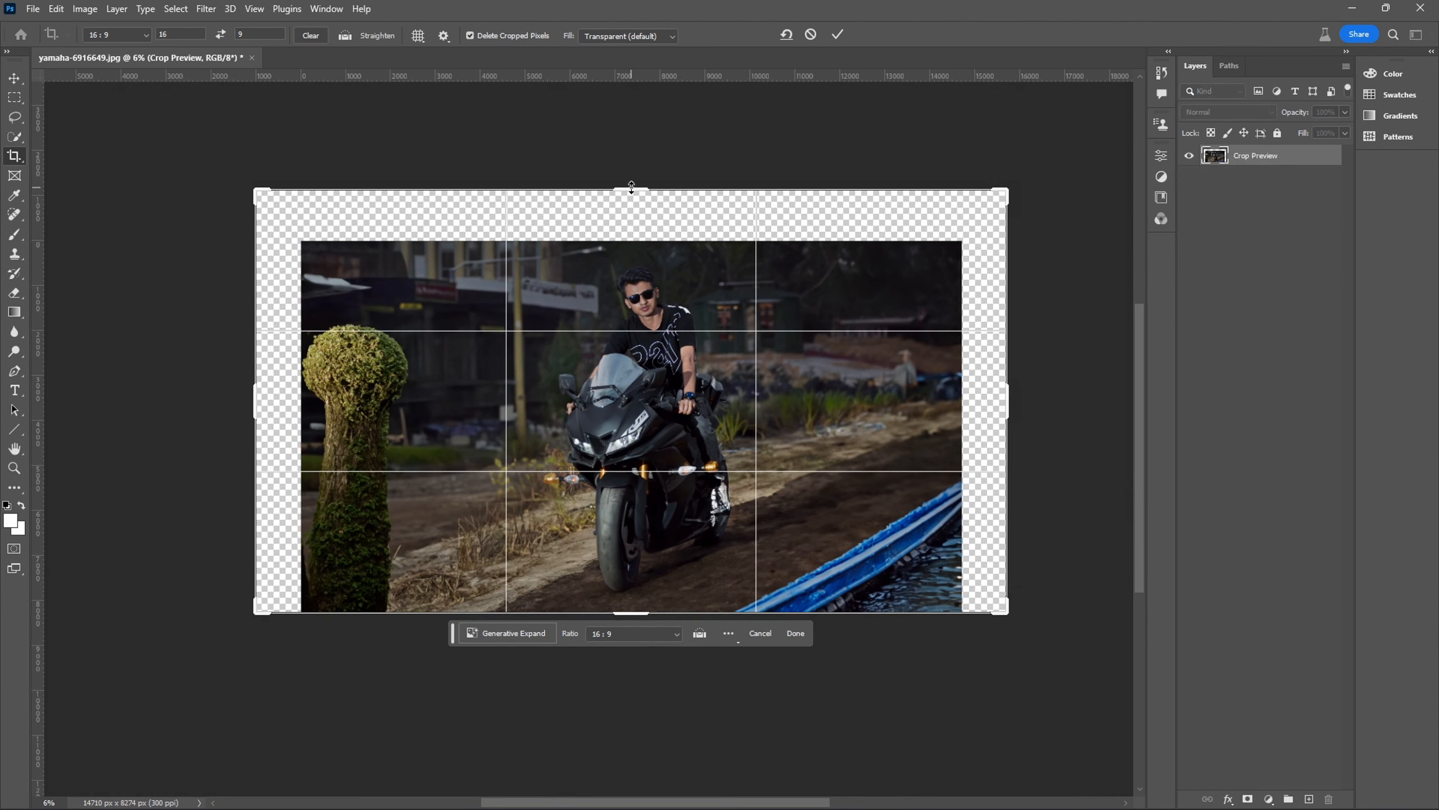
pyautogui.click(838, 35)
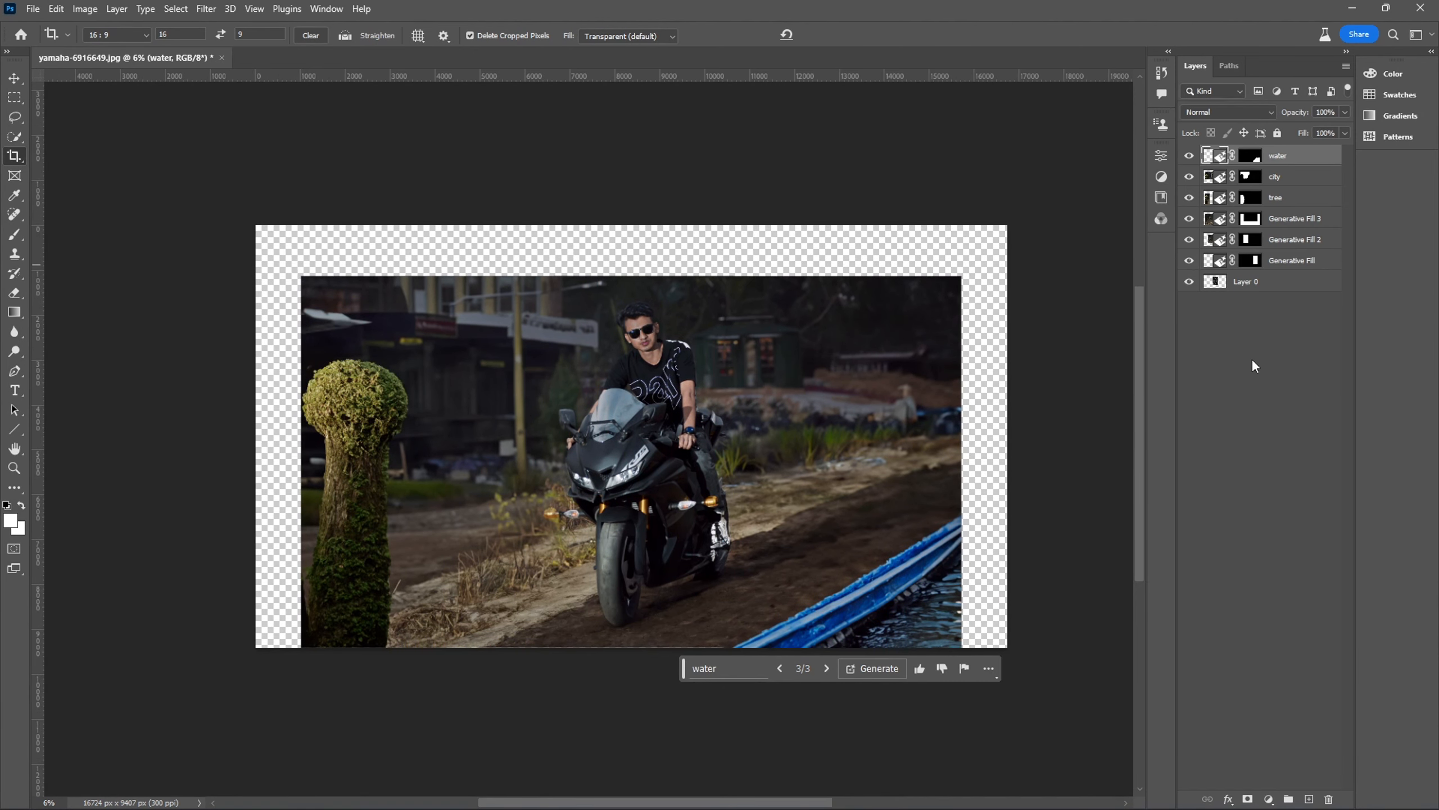
# Select the blank left, top and right borders slightly overlapping the photo, fill them using Generative Fill without a prompt, and pick the second variation.
pyautogui.click(1255, 365)
pyautogui.click(14, 97)
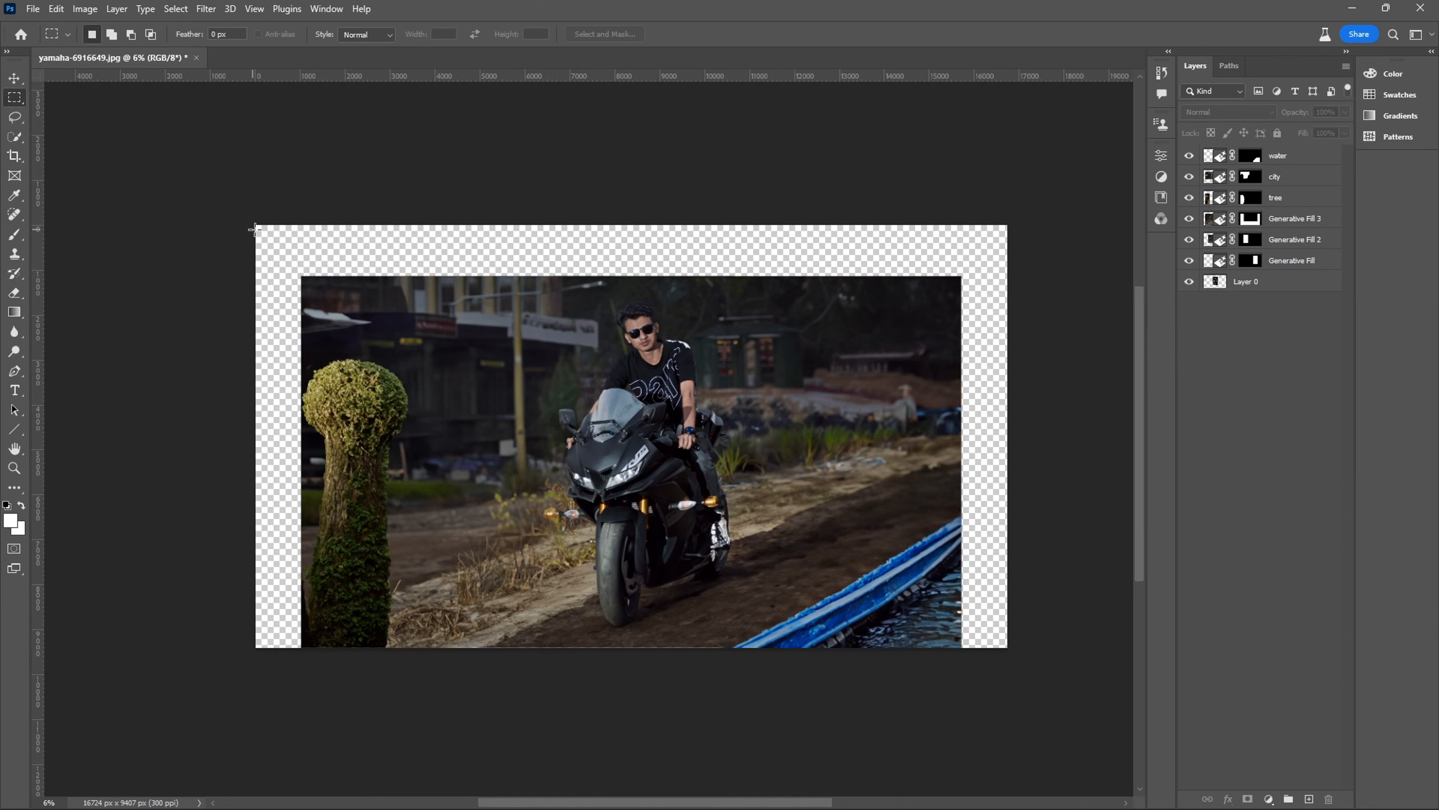
pyautogui.moveTo(248, 211); pyautogui.dragTo(320, 680)
pyautogui.moveTo(223, 205); pyautogui.dragTo(1043, 287)
pyautogui.hscroll(3, 1132, 617)
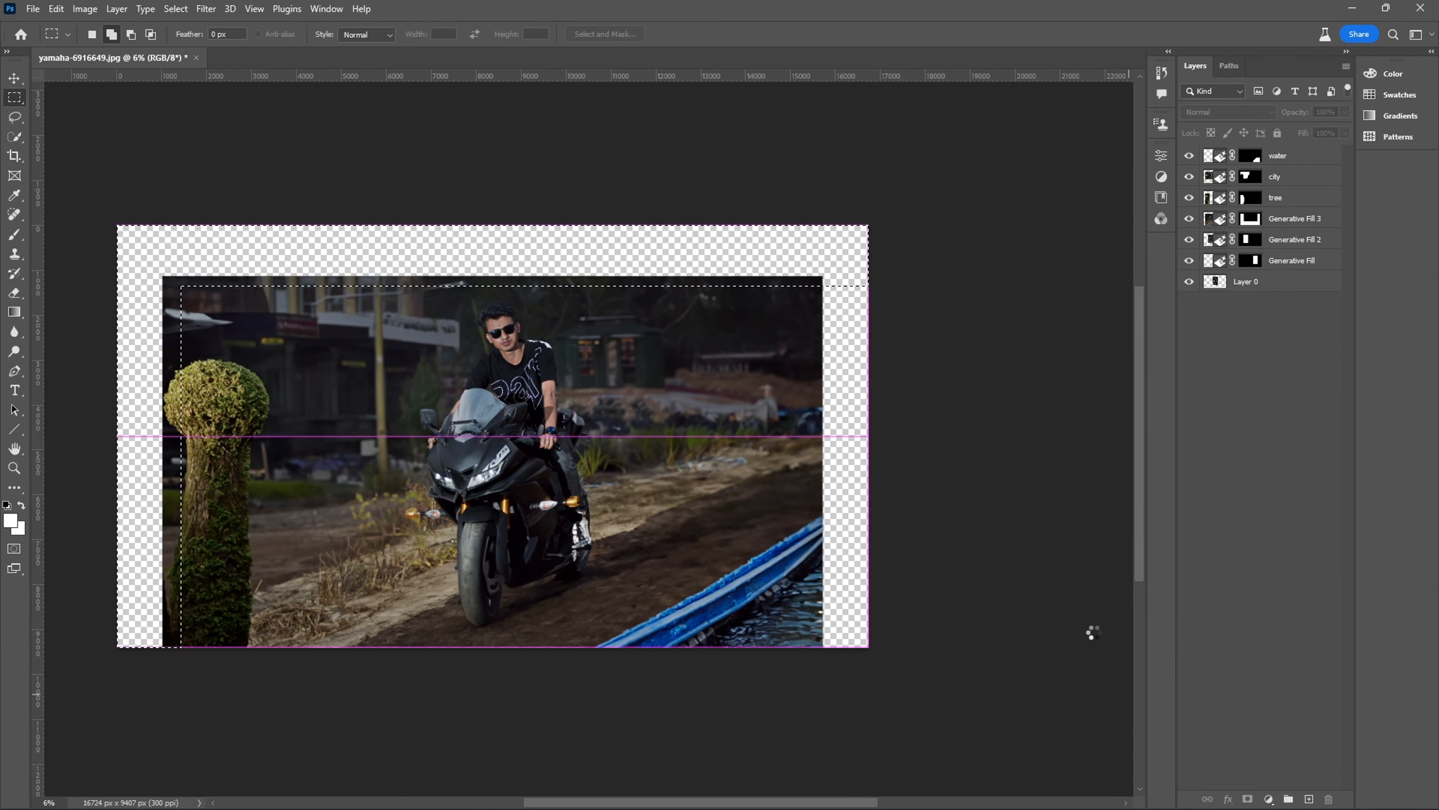
pyautogui.click(383, 670)
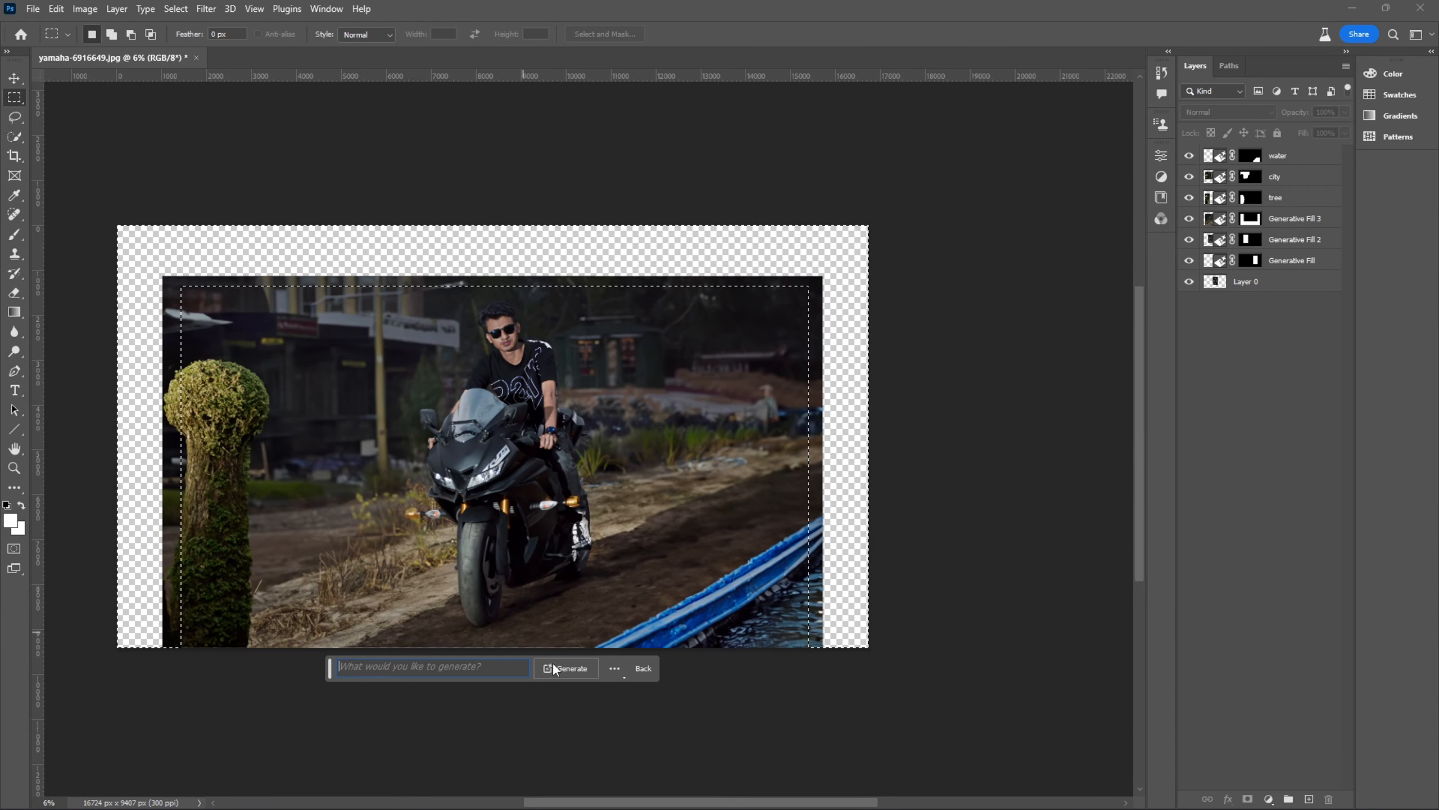
pyautogui.click(555, 667)
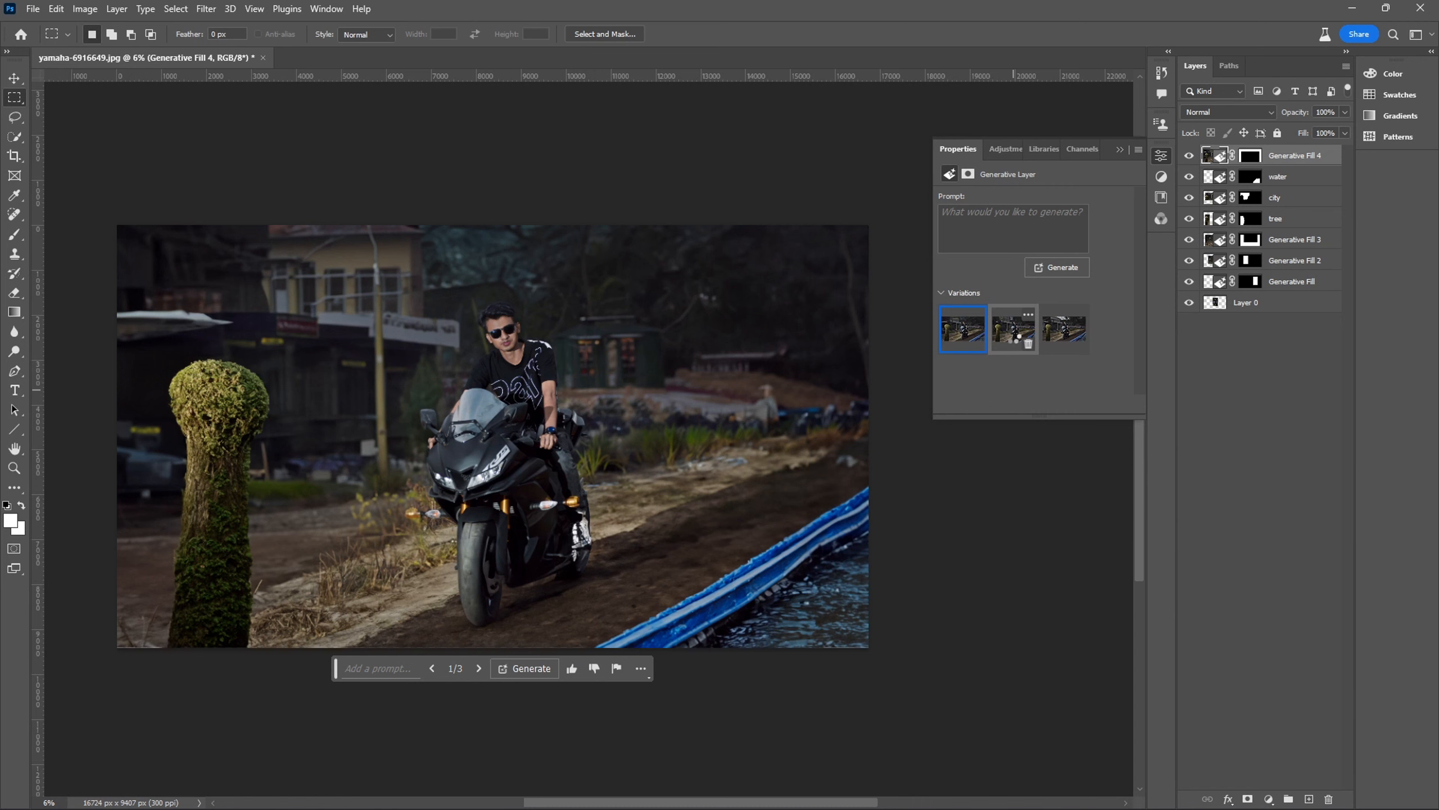
pyautogui.click(1014, 339)
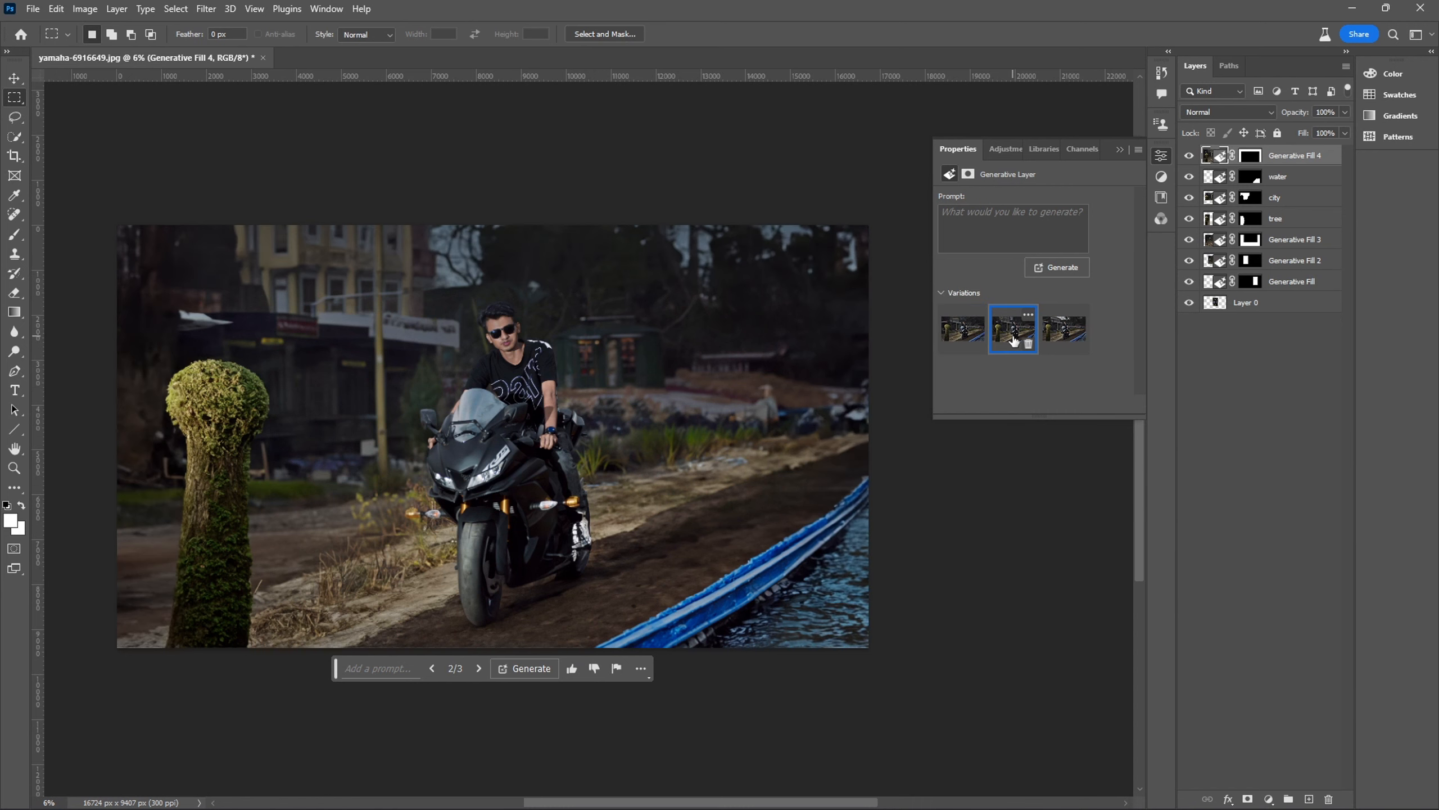
# Compare the third border variation with the second, keep the second one, and collapse the layer properties.
pyautogui.click(1060, 339)
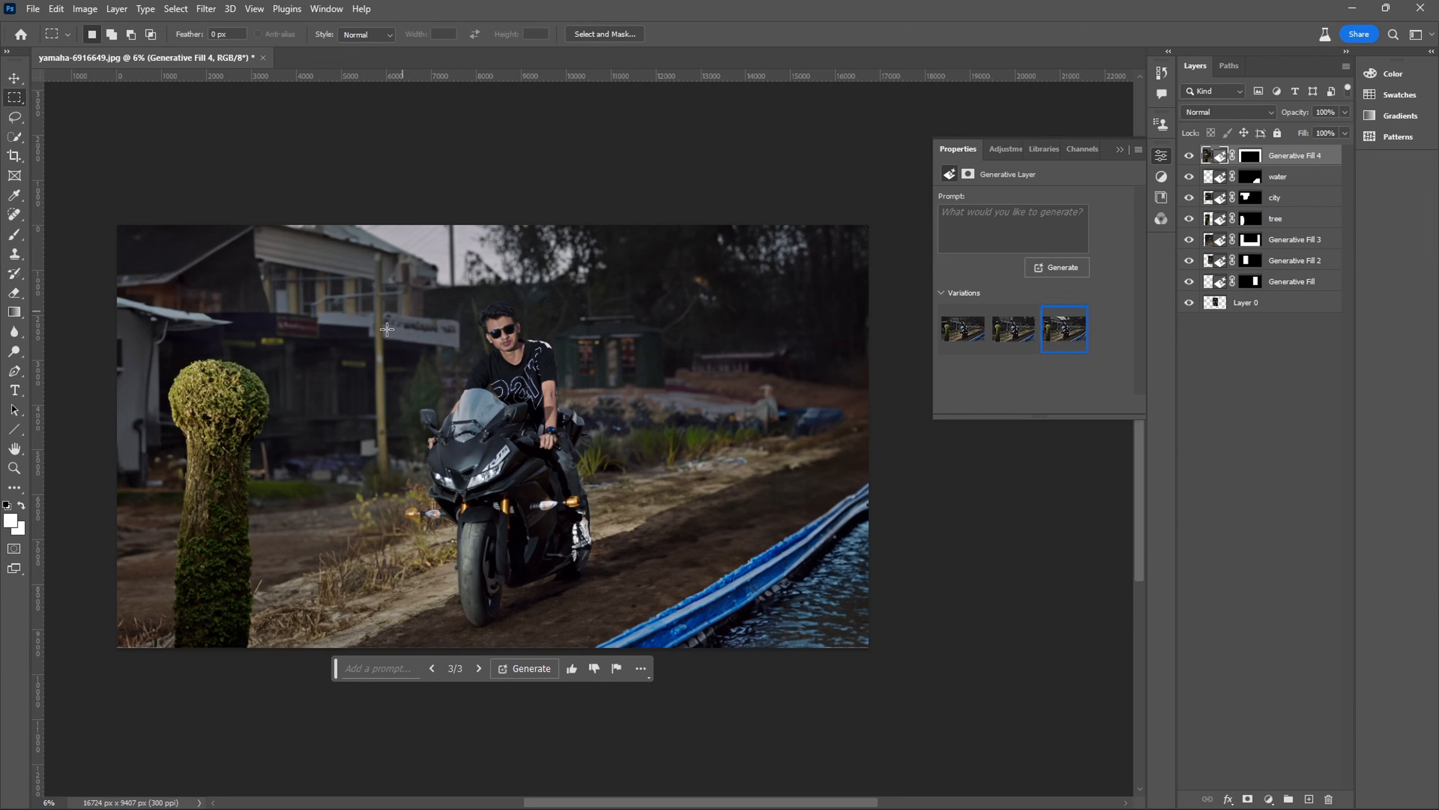
pyautogui.click(1007, 328)
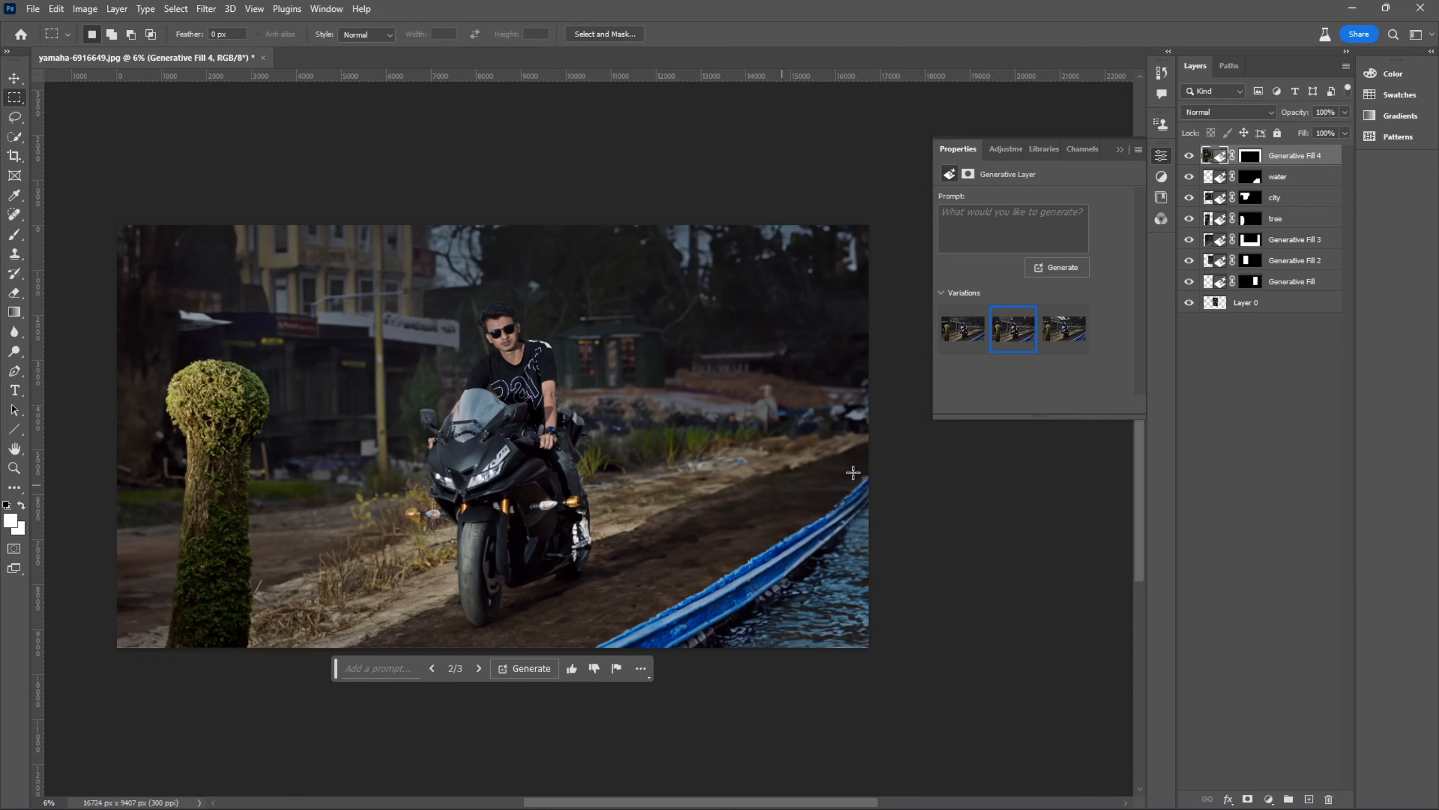
pyautogui.click(1119, 149)
# Select all generative layers from Generative Fill 4 down to Generative Fill and merge them into one layer, leaving Layer 0 separate.
pyautogui.press('v')
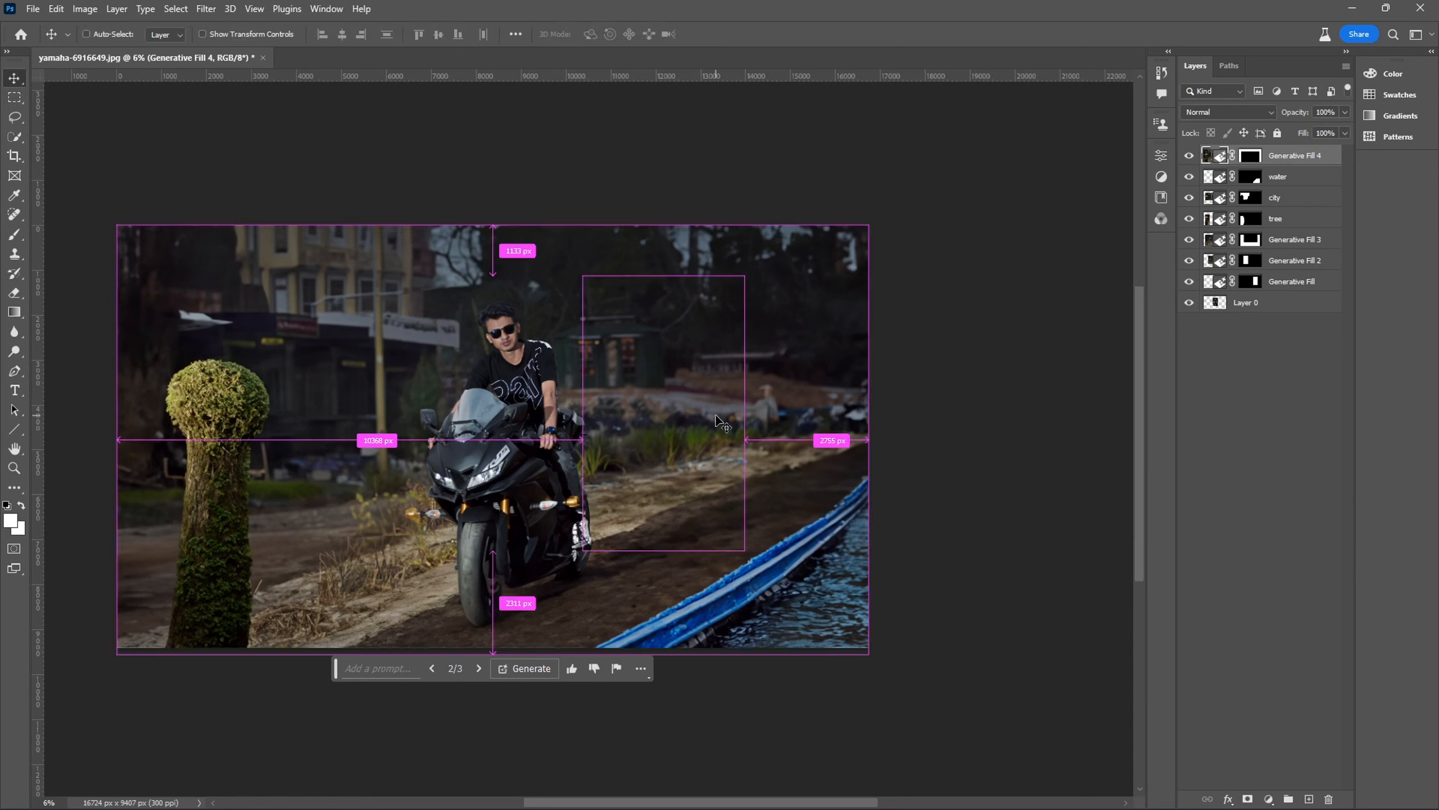
pyautogui.scroll(2, 718, 422)
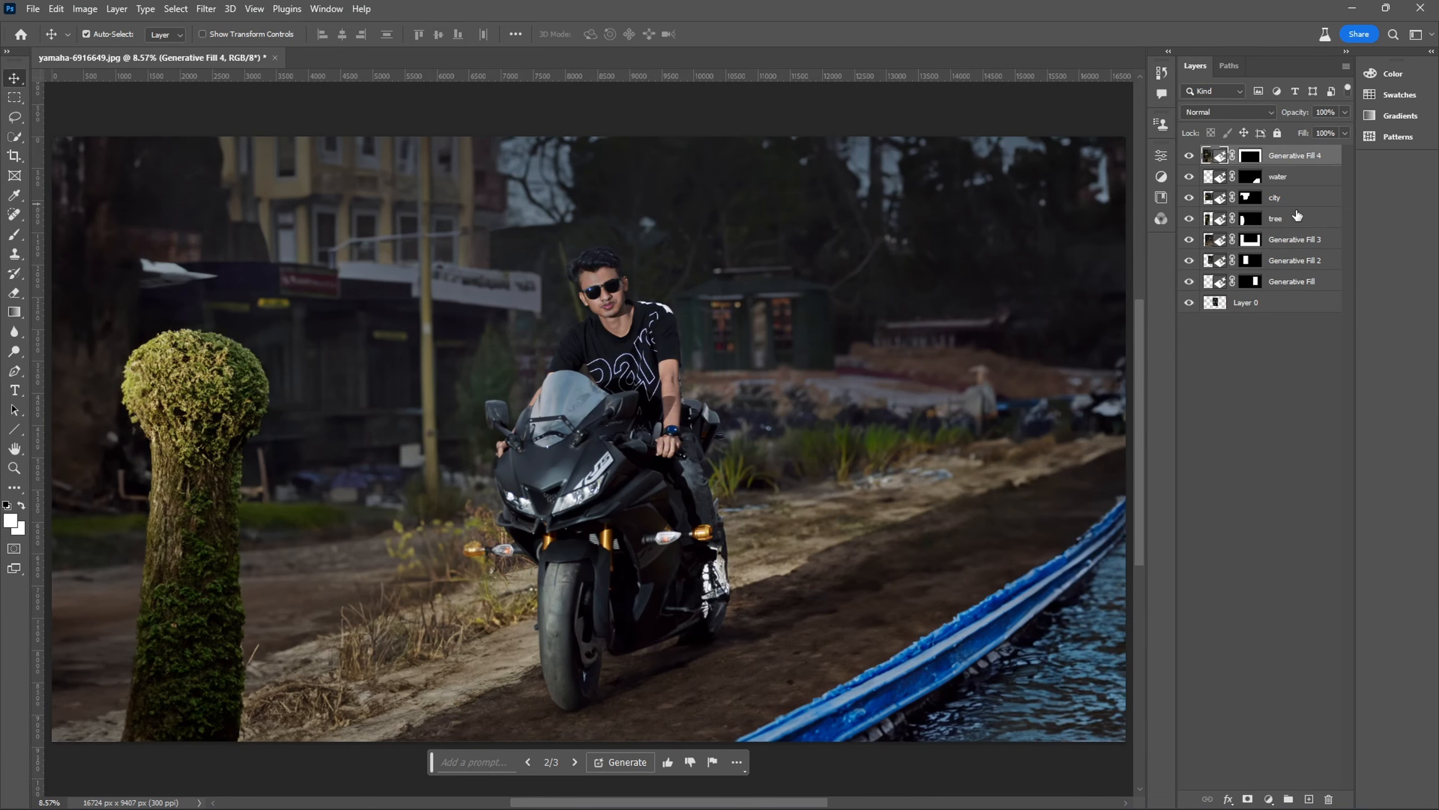
pyautogui.keyDown('shift'); pyautogui.click(1295, 280); pyautogui.keyUp('shift')
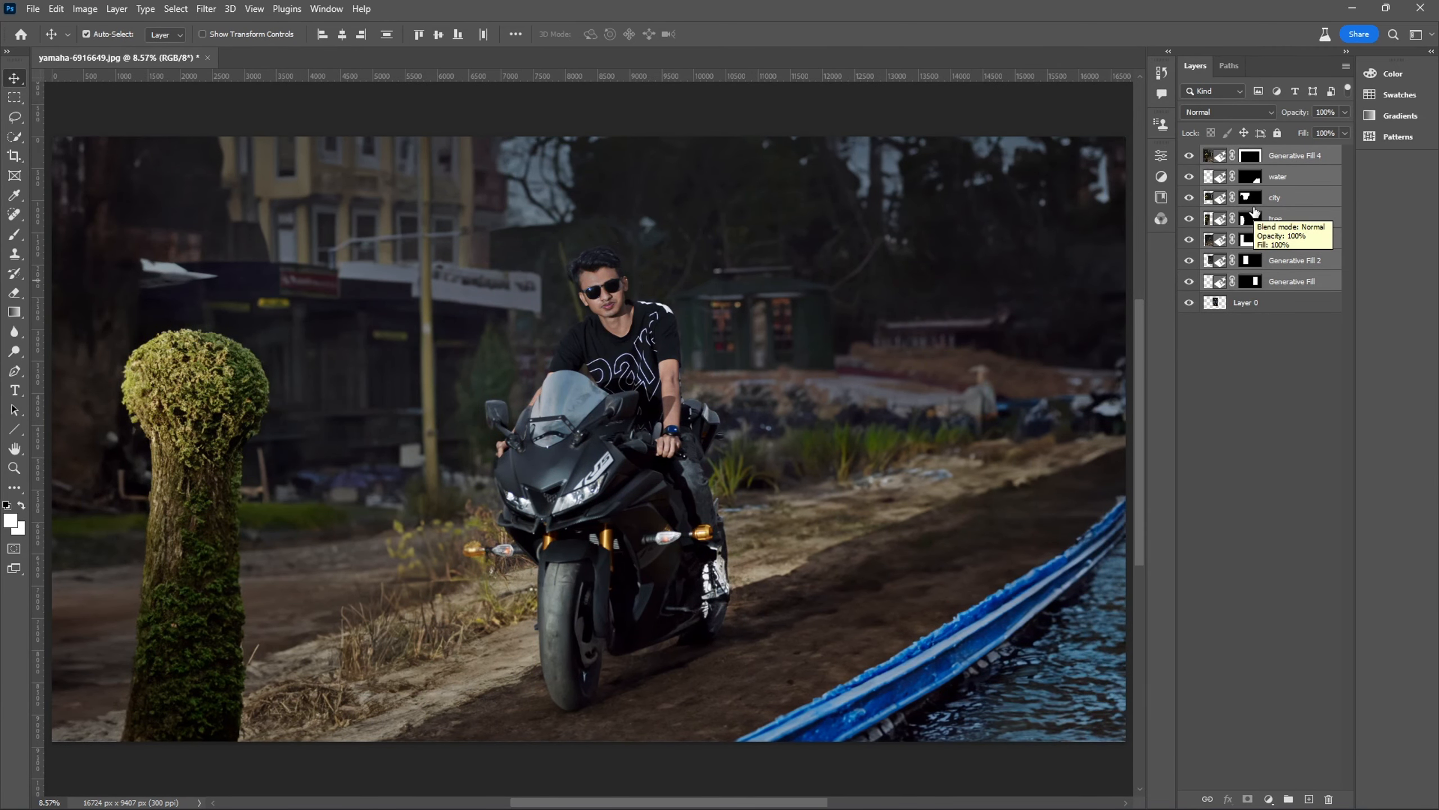
pyautogui.press('ctrl')
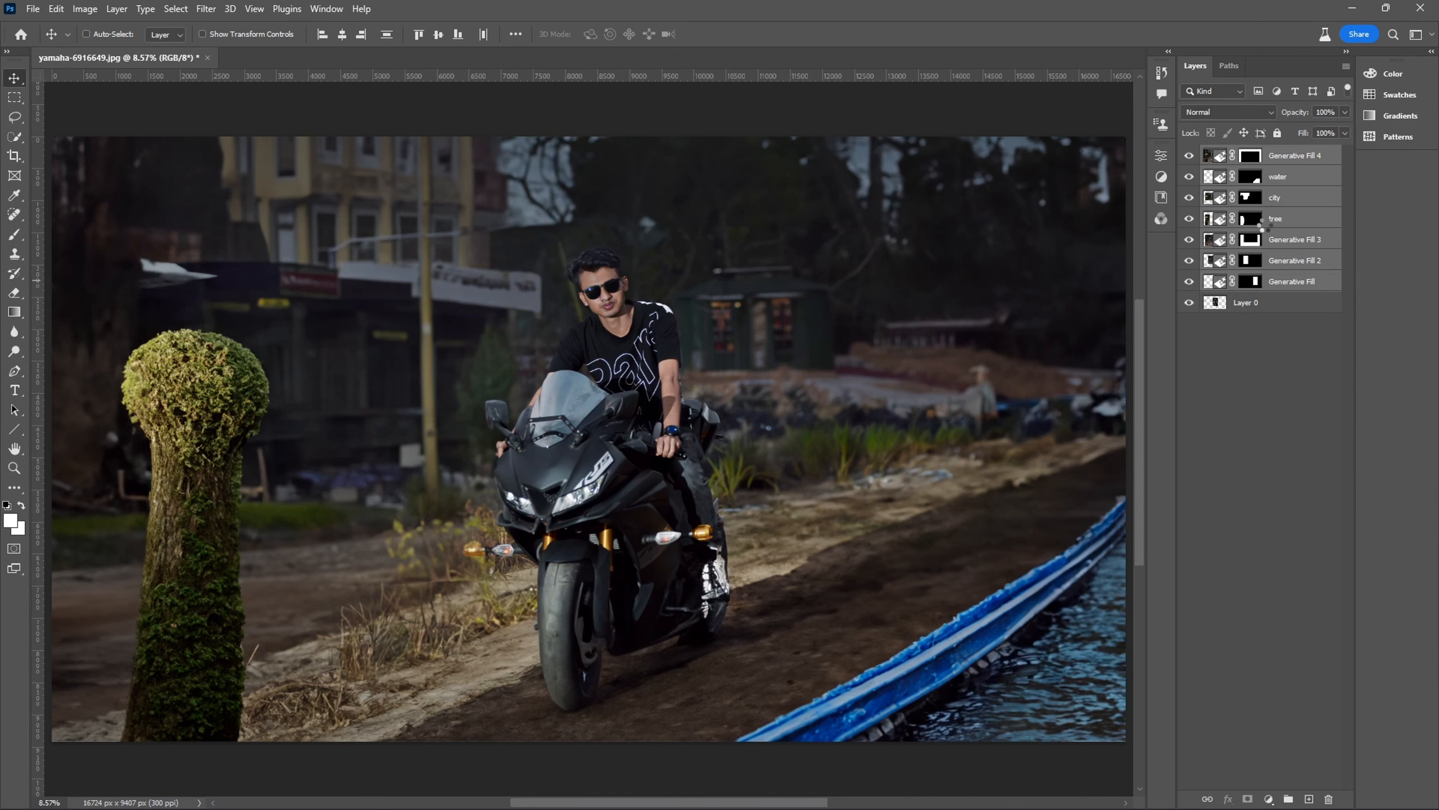
# Toggle the merged generative layer's visibility several times to compare the original photo with the extended scene, leaving the layer shown.
pyautogui.click(1188, 158)
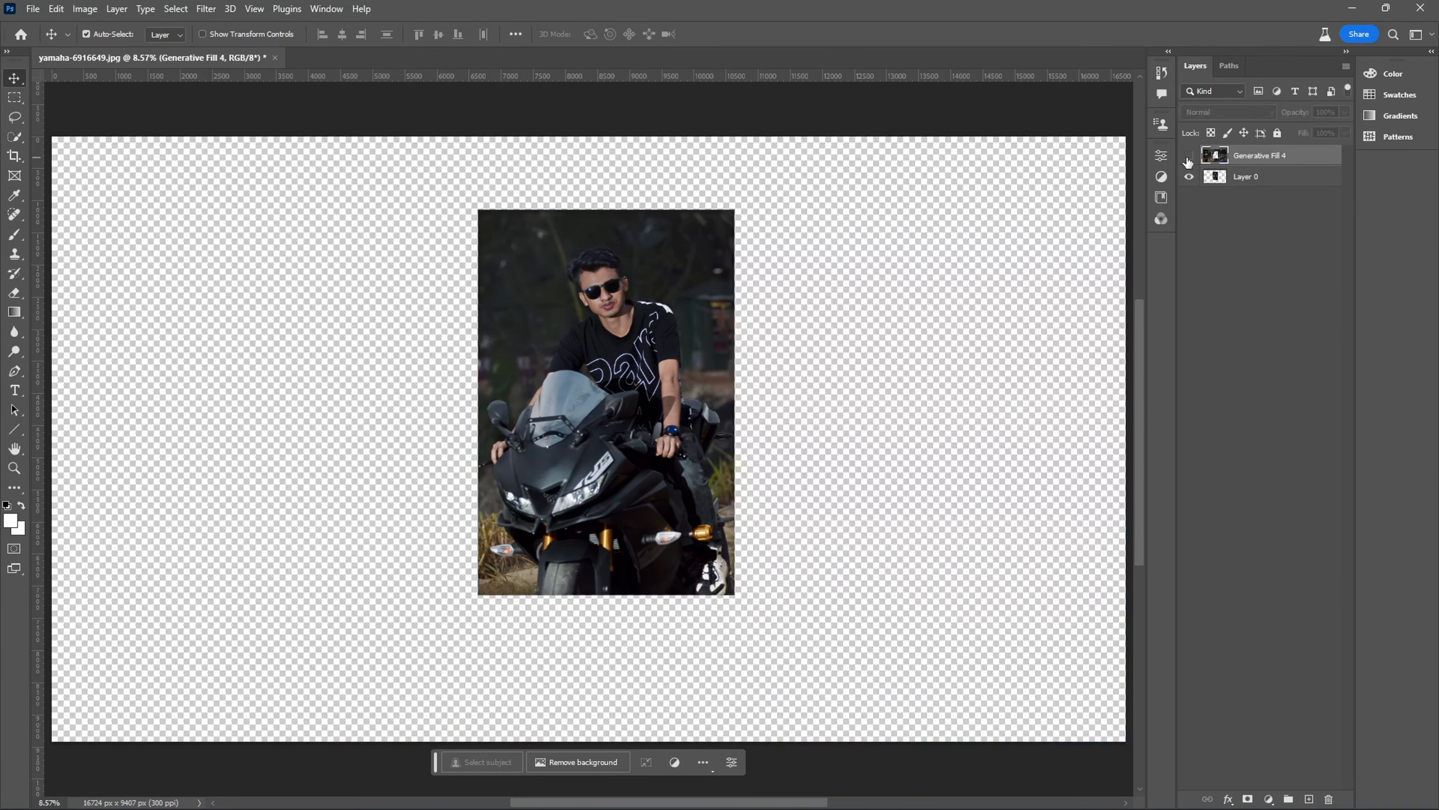
pyautogui.click(1189, 159)
pyautogui.click(1188, 158)
pyautogui.click(1189, 159)
pyautogui.click(1189, 158)
pyautogui.click(1189, 159)
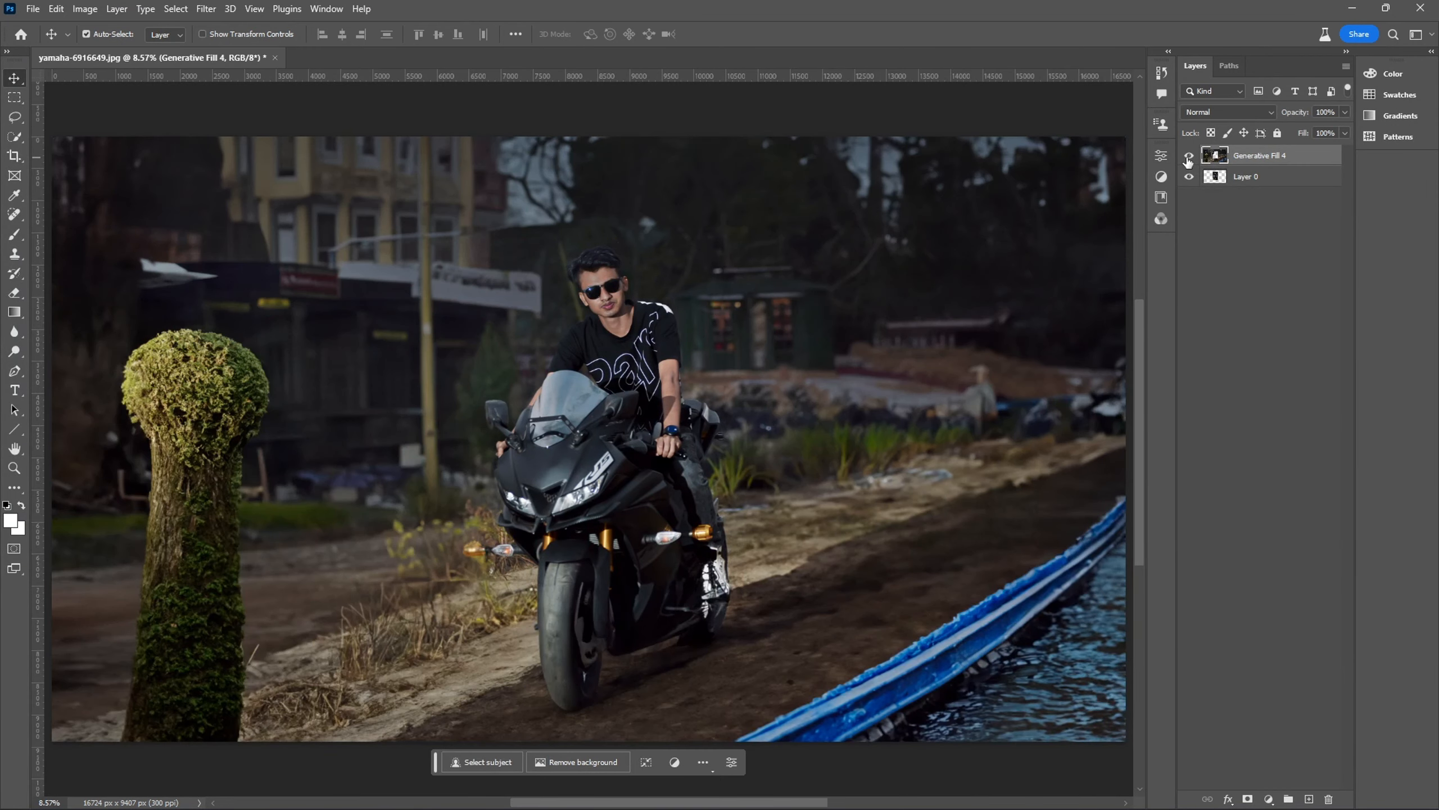